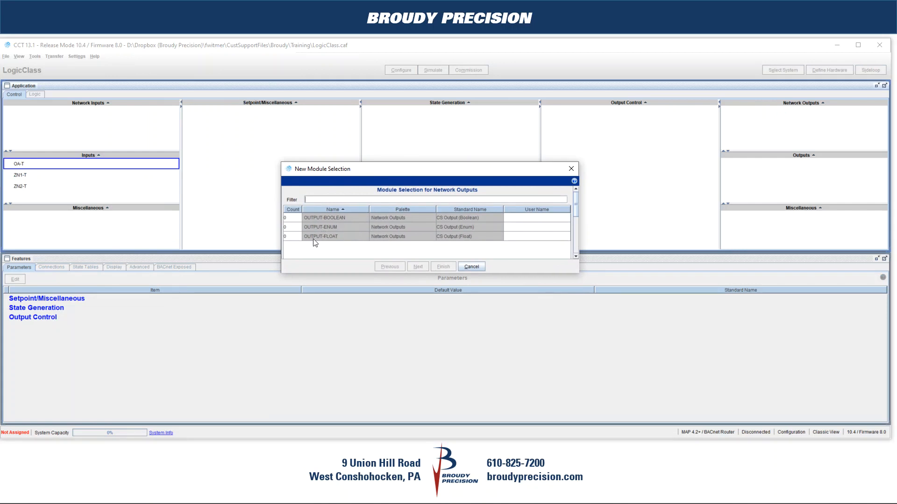
# Step: Set the float network output count to 1 and name the new output EffHwStpt
pyautogui.click(297, 237)
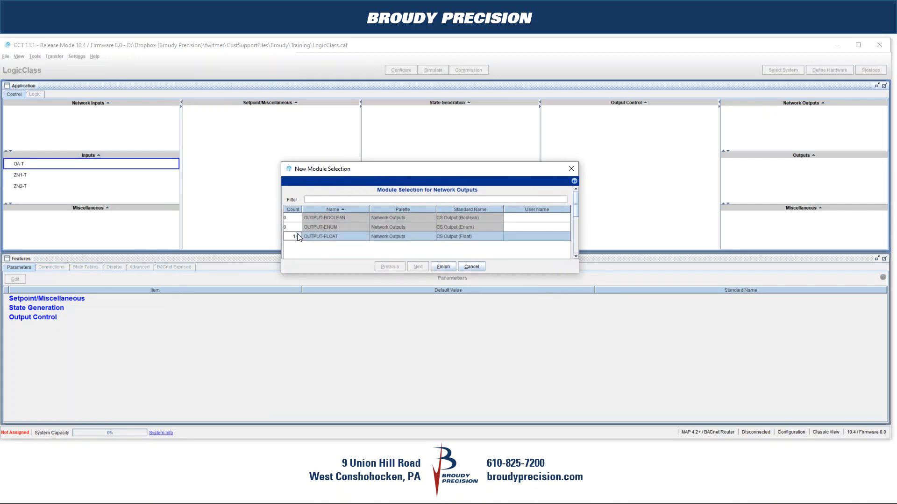
pyautogui.click(515, 237)
pyautogui.write('Efflow')
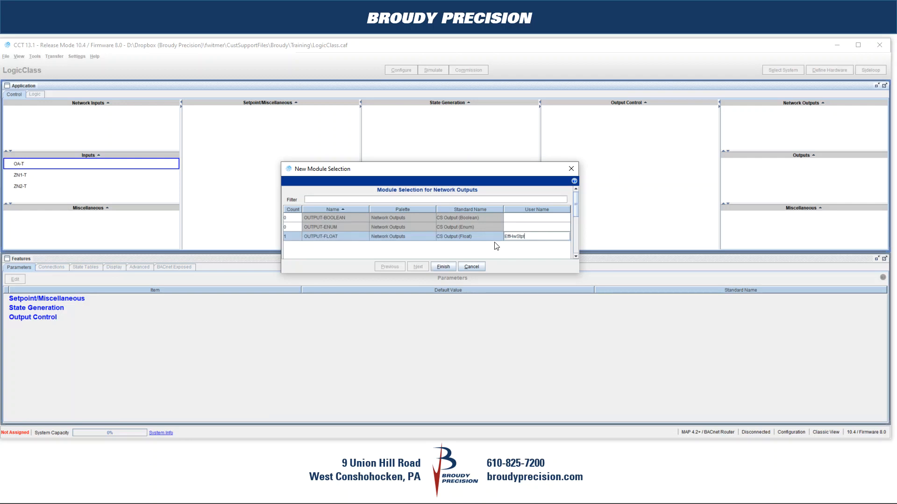
pyautogui.click(450, 269)
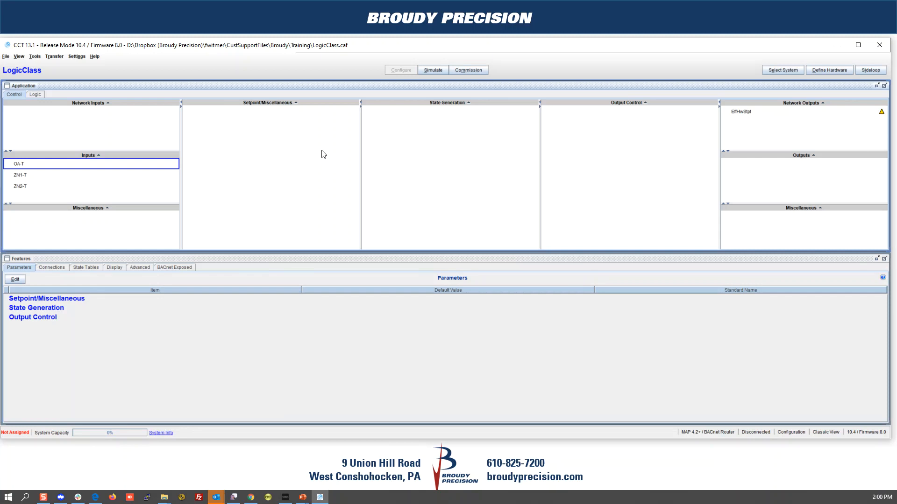
# Step: Create one Activity module named OaReset under the Output Control column
pyautogui.rightClick(600, 102)
pyautogui.click(605, 106)
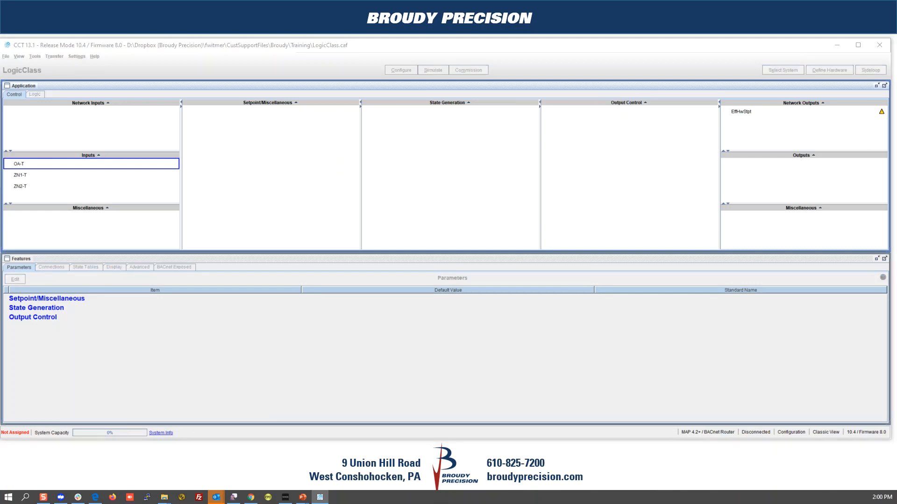
pyautogui.scroll(-2, 421, 195)
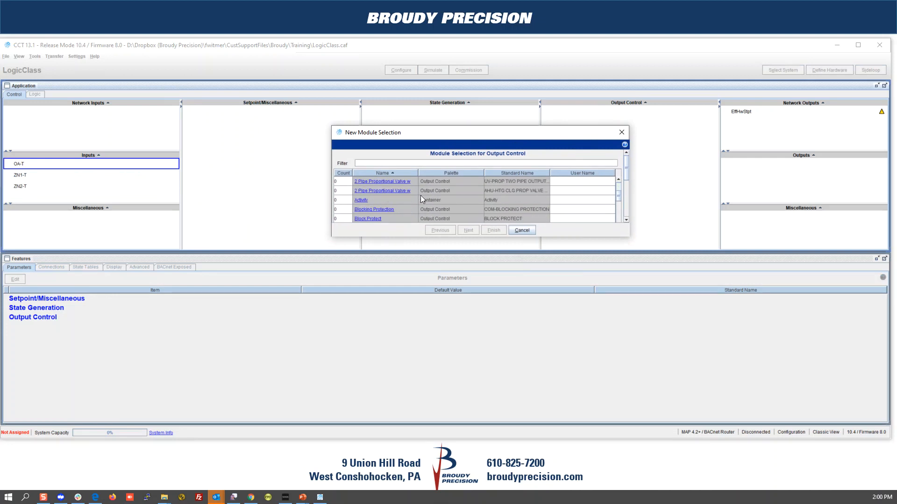
pyautogui.click(349, 199)
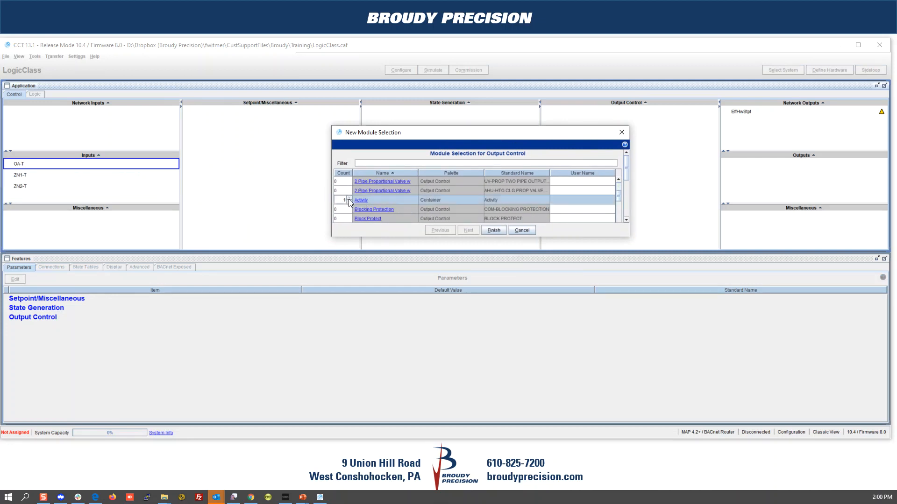
pyautogui.click(580, 200)
pyautogui.write('OaReset')
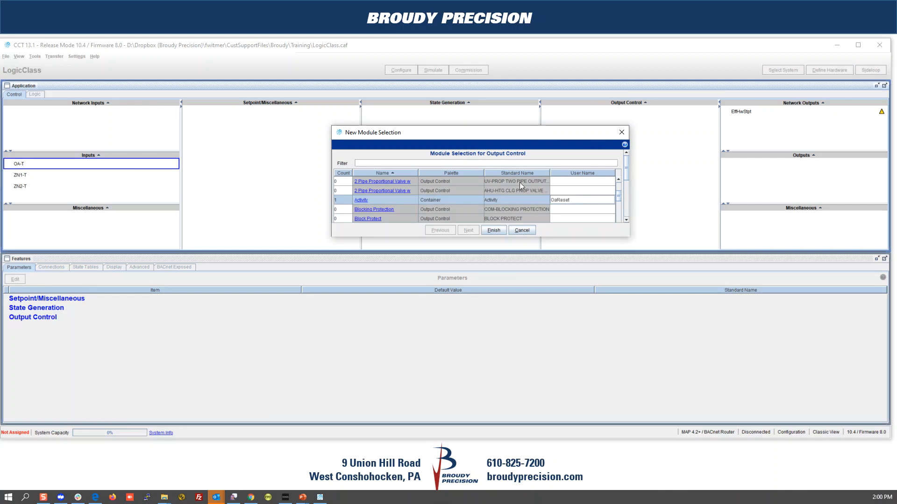
pyautogui.click(494, 230)
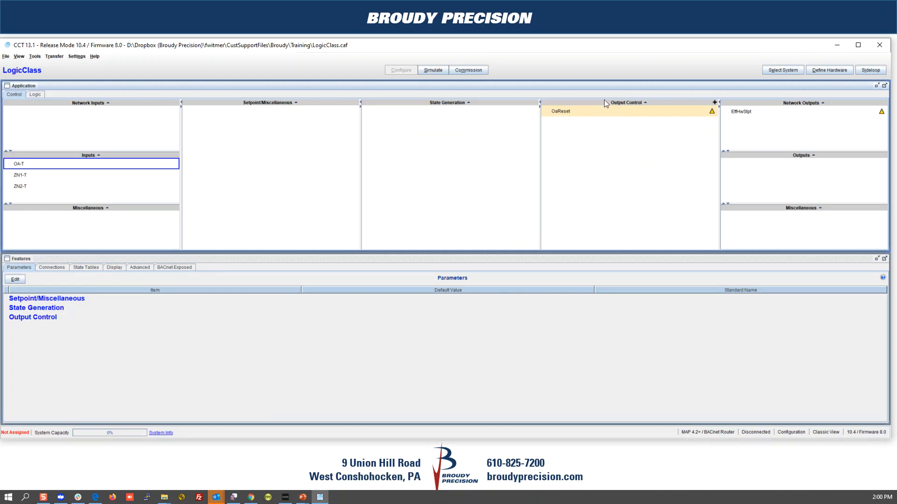
# Step: Show OaReset's Logic view maximized, with a wider tree pane and Activity Inputs/Outputs expanded
pyautogui.click(566, 114)
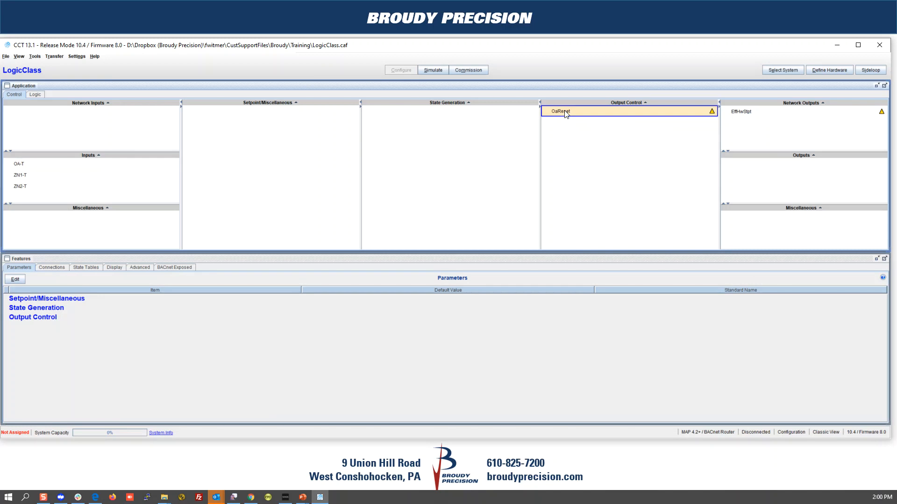
pyautogui.click(35, 95)
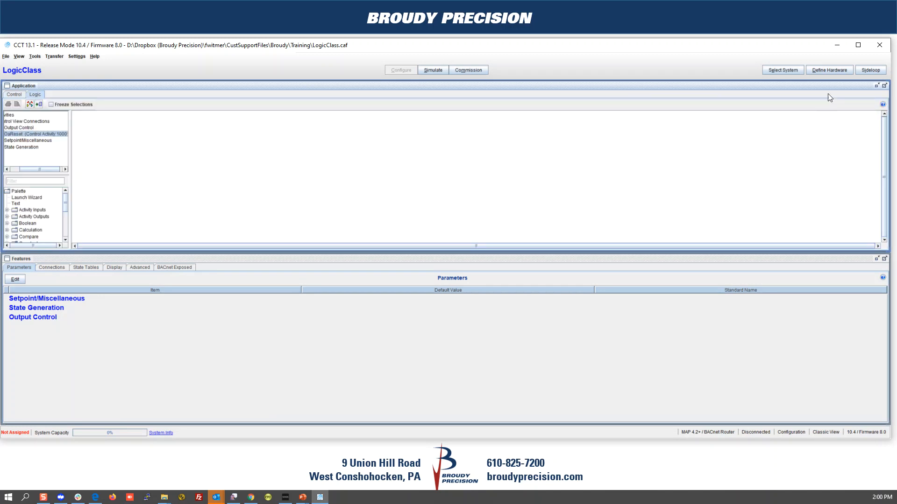
pyautogui.click(885, 87)
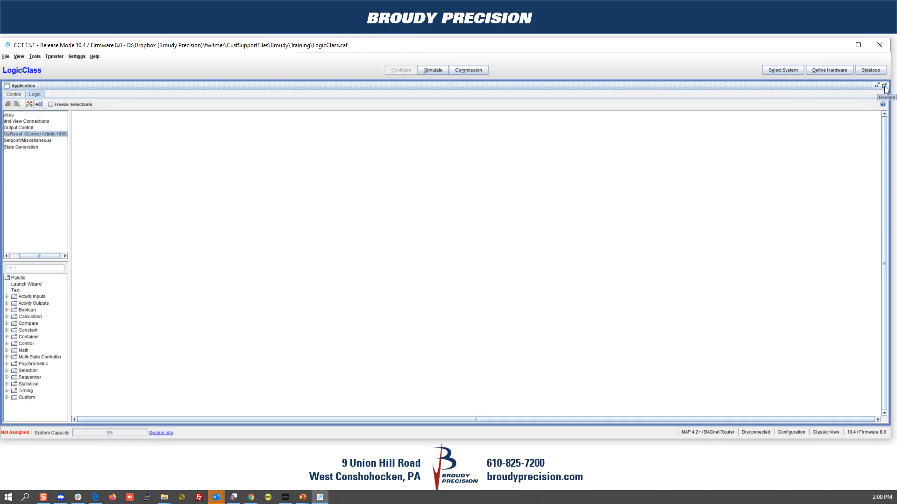
pyautogui.click(884, 88)
pyautogui.click(884, 87)
pyautogui.moveTo(69, 189); pyautogui.dragTo(150, 194)
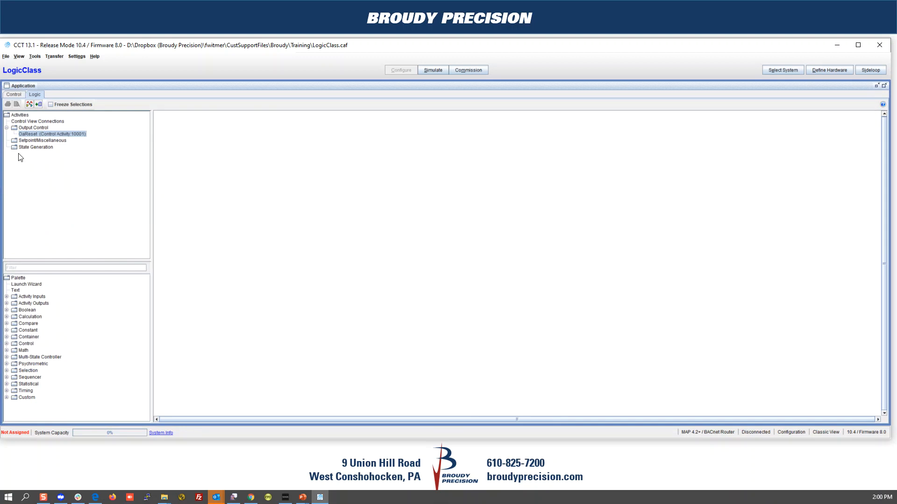
pyautogui.click(7, 303)
pyautogui.click(7, 297)
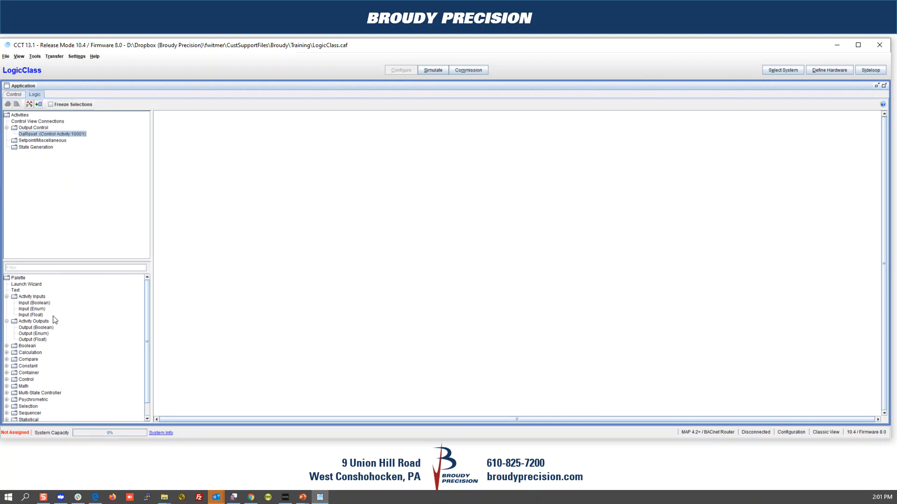
# Step: Place an Input (Float) block on the OaReset canvas and name it OA-T
pyautogui.click(200, 162)
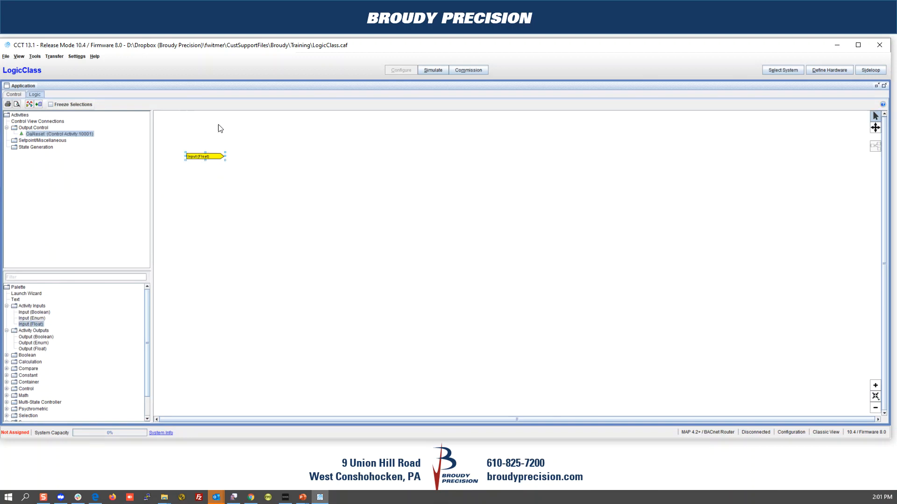
pyautogui.scroll(3, 206, 125)
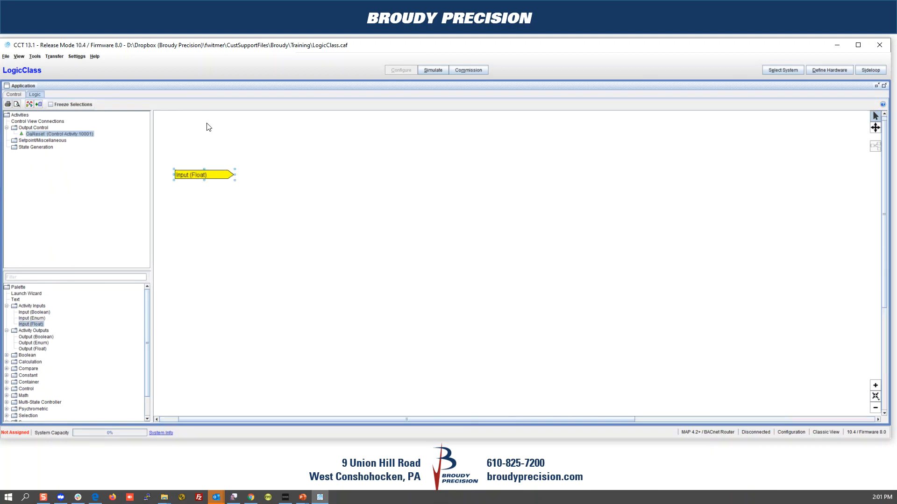
pyautogui.doubleClick(184, 177)
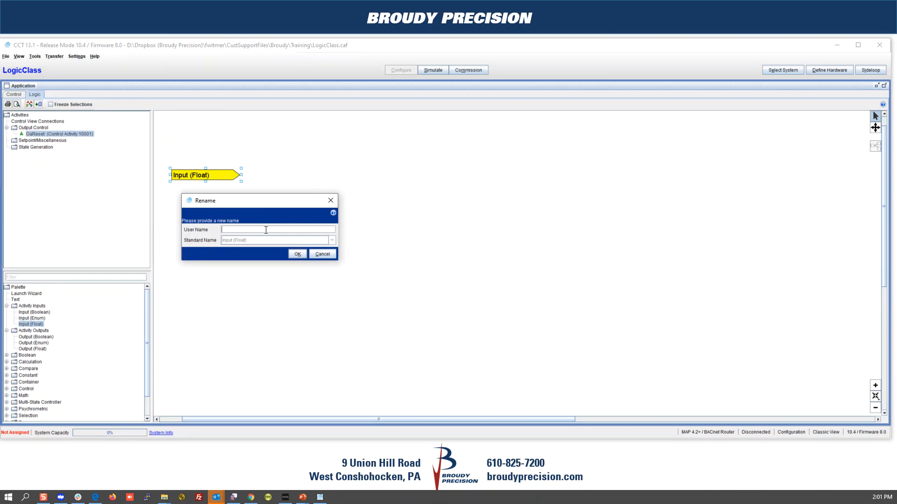
pyautogui.write('OA-T')
pyautogui.click(297, 254)
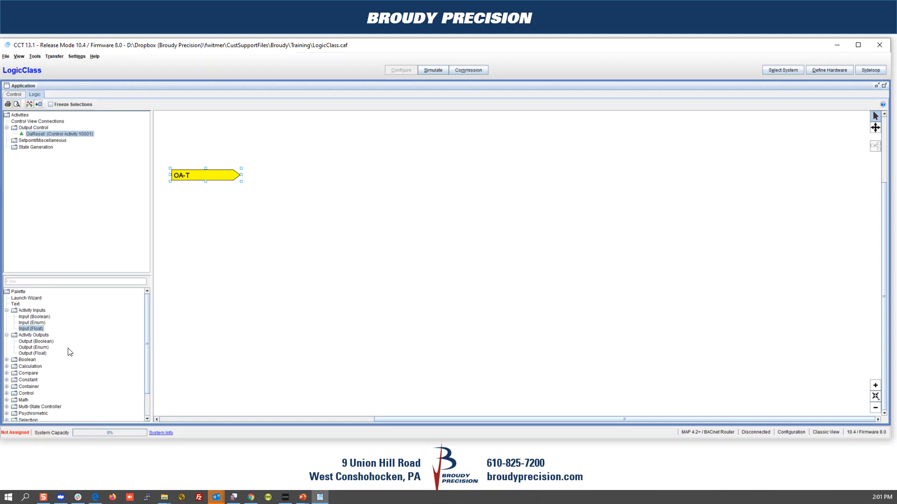
# Step: Duplicate OA-T below the original and rename the copy OaTempLowValue
pyautogui.rightClick(189, 177)
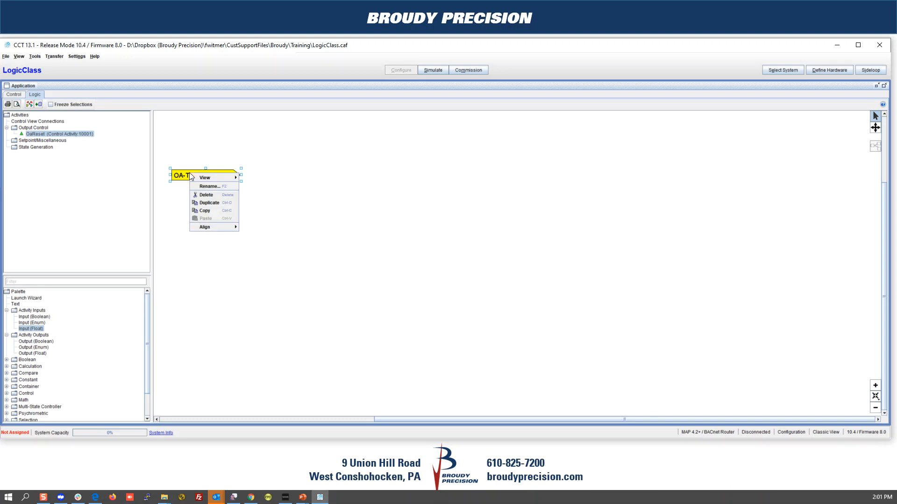
pyautogui.click(200, 203)
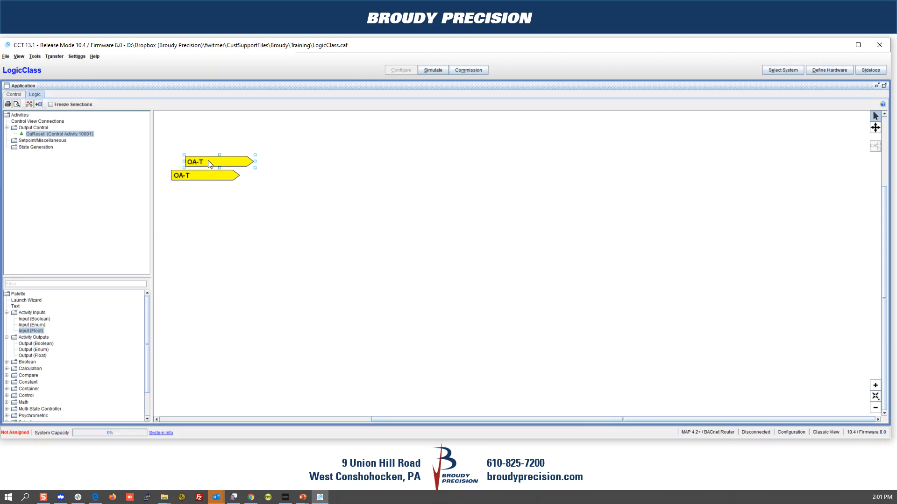
pyautogui.moveTo(208, 161); pyautogui.dragTo(194, 204)
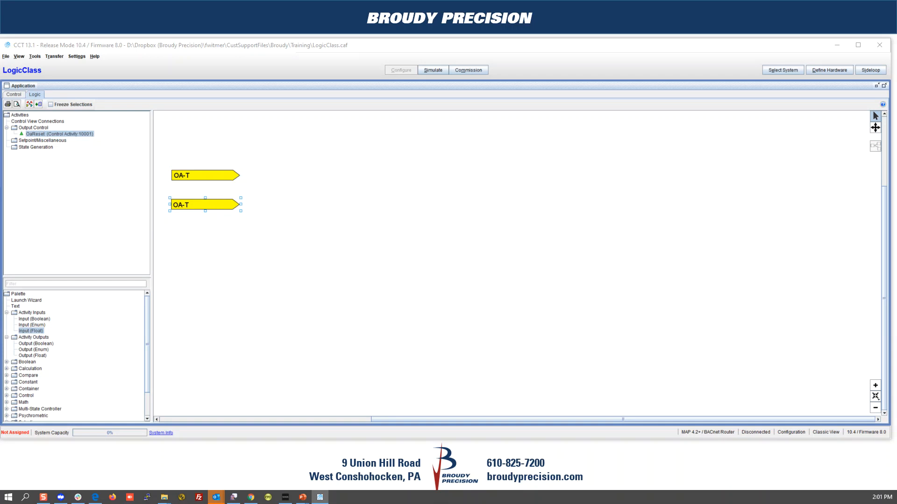
pyautogui.moveTo(1, 218); pyautogui.dragTo(326, 220)
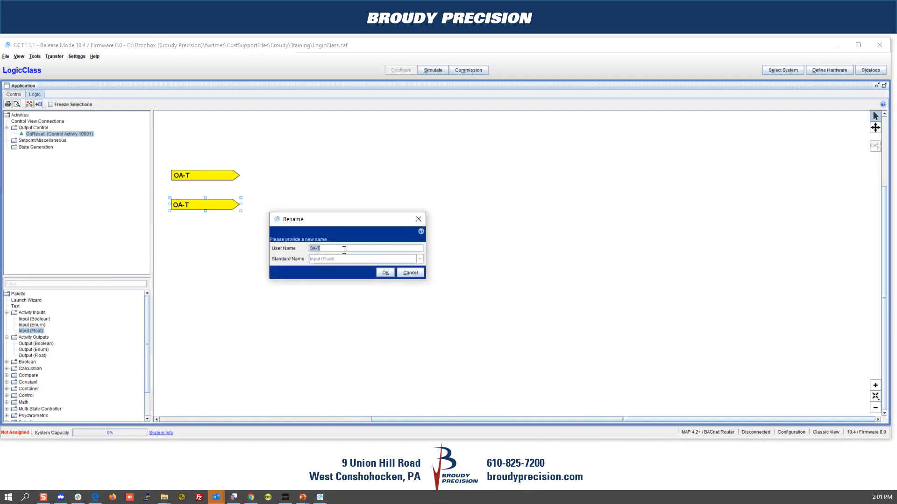
pyautogui.write('OaTempLowValue')
pyautogui.click(385, 273)
# Step: Set OaTempLowValue's default value to 35
pyautogui.doubleClick(191, 205)
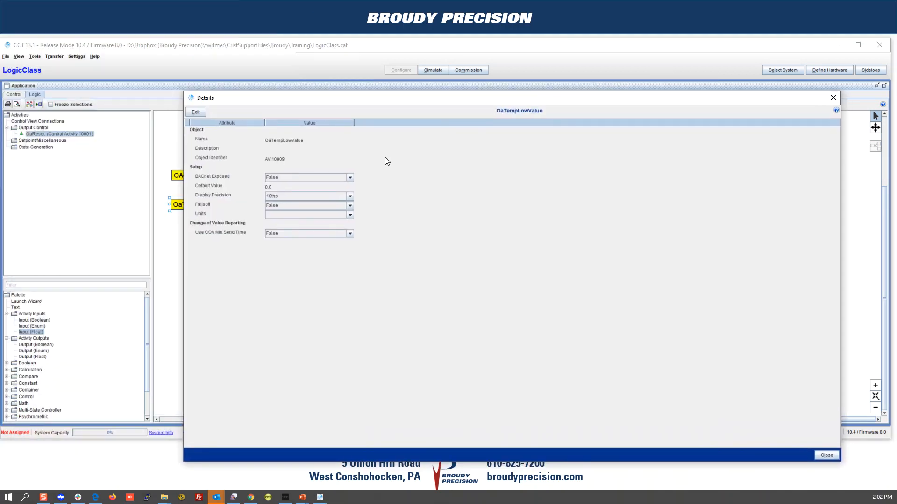
pyautogui.click(196, 112)
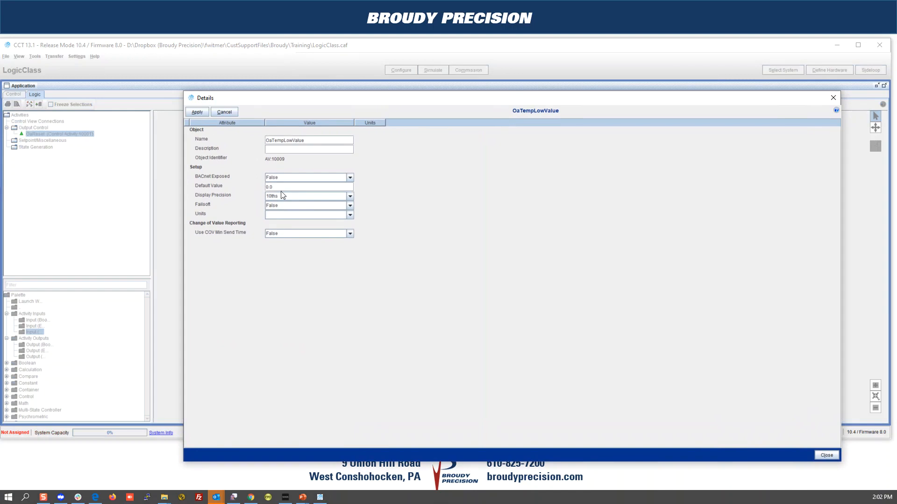
pyautogui.click(280, 186)
pyautogui.write('35')
pyautogui.click(202, 116)
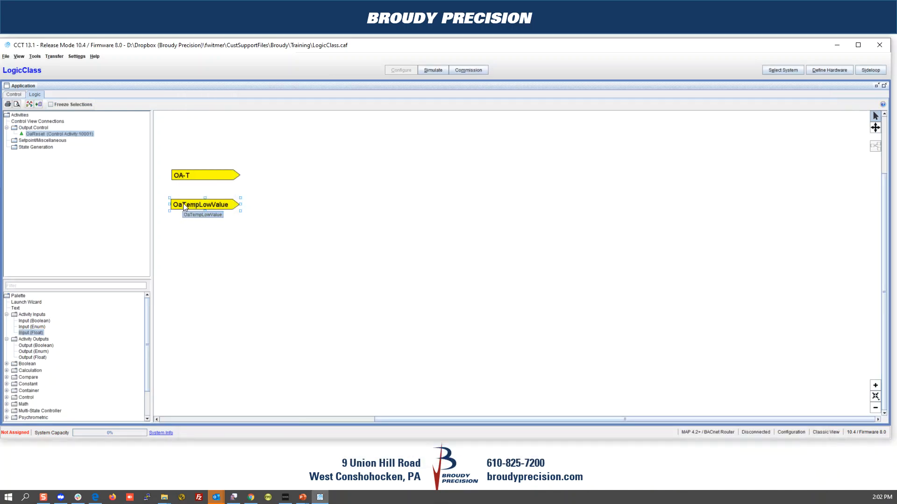
# Step: Duplicate OaTempLowValue below itself and rename the copy OaTempHighValue
pyautogui.rightClick(183, 206)
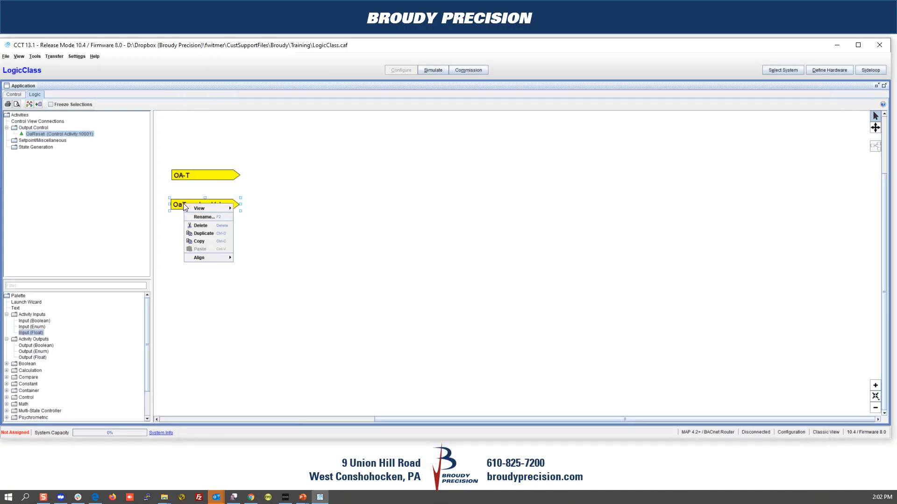
pyautogui.click(193, 231)
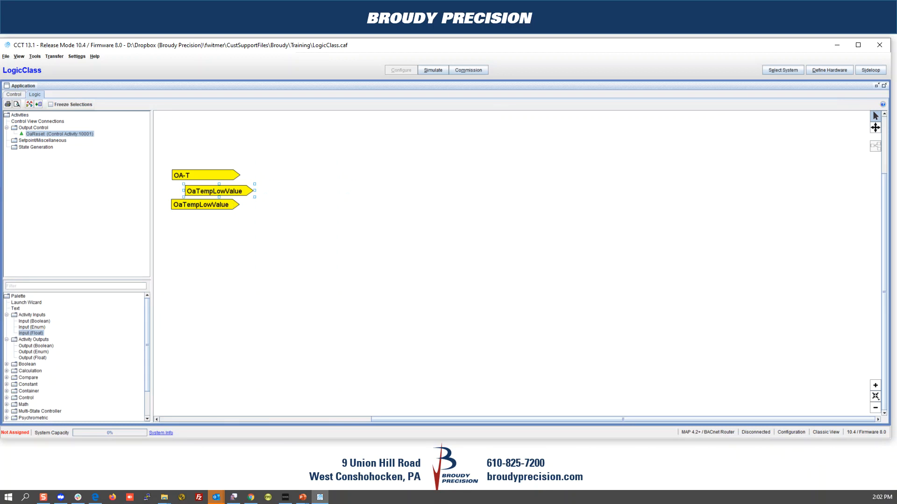
pyautogui.moveTo(222, 189); pyautogui.dragTo(206, 224)
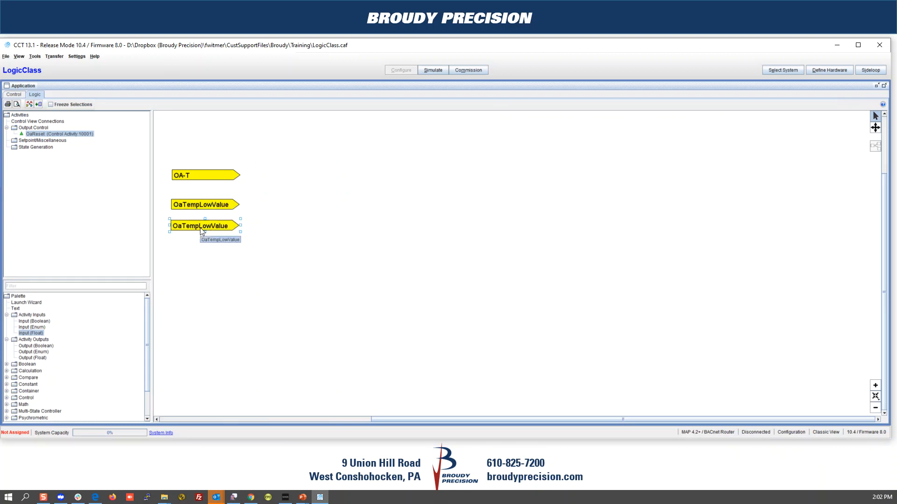
pyautogui.doubleClick(200, 229)
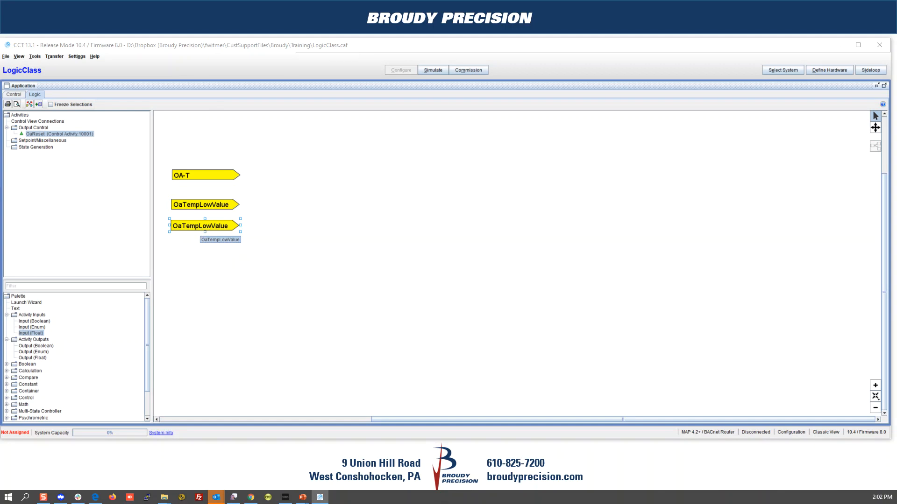
pyautogui.moveTo(204, 260); pyautogui.dragTo(212, 260)
pyautogui.write('HighValue')
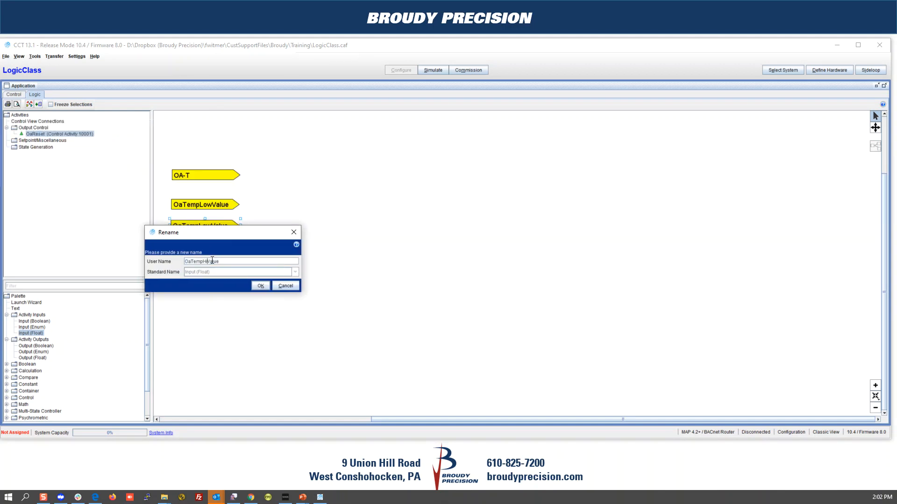
pyautogui.click(260, 286)
# Step: Duplicate the low/high input pair below and rename the low copy HwLowStpt
pyautogui.moveTo(166, 192); pyautogui.dragTo(362, 299)
pyautogui.rightClick(195, 227)
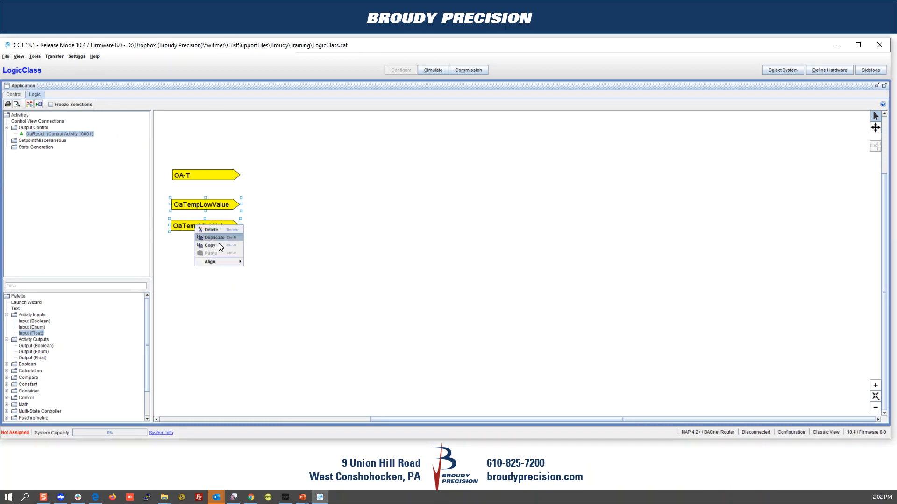
pyautogui.click(227, 238)
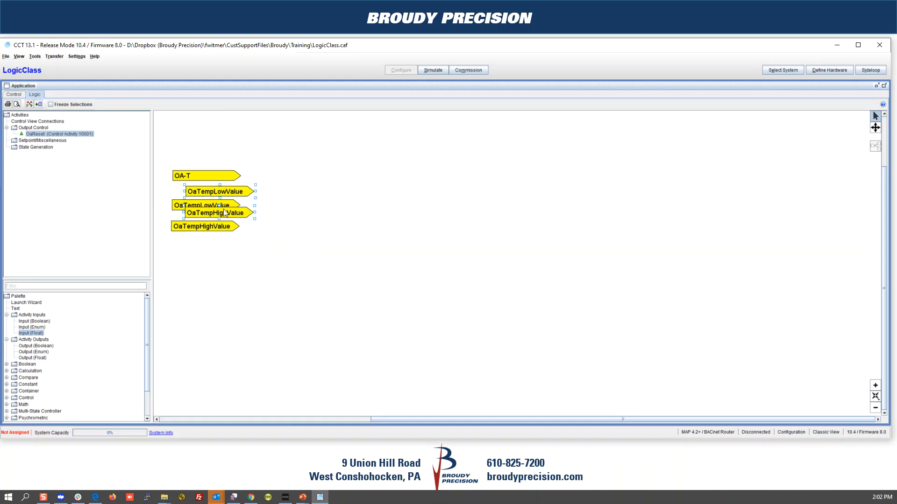
pyautogui.moveTo(229, 212); pyautogui.dragTo(218, 271)
pyautogui.click(206, 253)
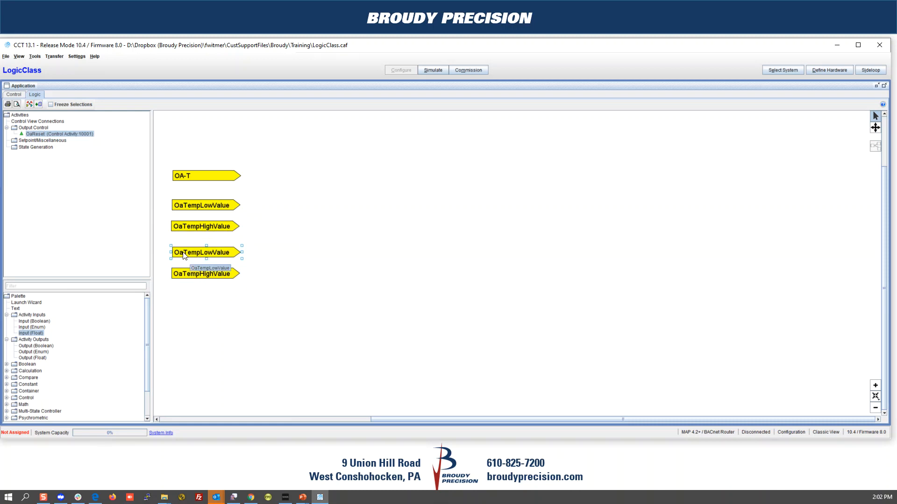
pyautogui.doubleClick(183, 252)
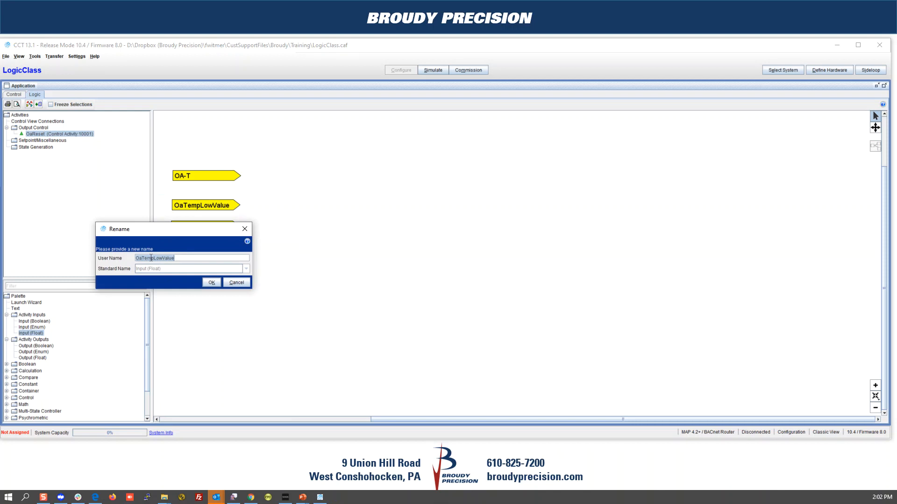
pyautogui.moveTo(155, 257); pyautogui.dragTo(176, 258)
pyautogui.hotkey('shift', 'Home')
pyautogui.press('Delete')
pyautogui.press('Delete')
pyautogui.press('Delete')
pyautogui.press('Delete')
pyautogui.press('Delete')
pyautogui.press('Delete')
pyautogui.write('HwLowStpt')
pyautogui.click(212, 283)
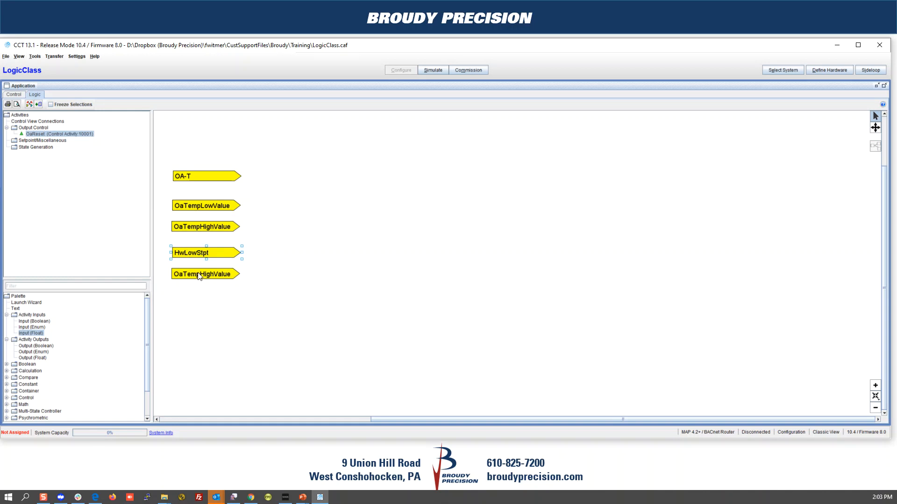
# Step: Change HwLowStpt's default value from 35.0 to 120
pyautogui.doubleClick(201, 252)
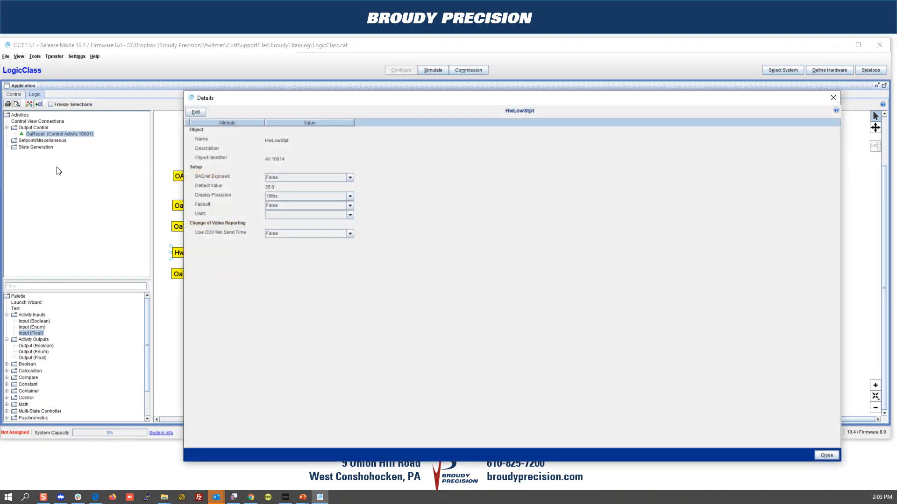
pyautogui.click(193, 113)
pyautogui.click(279, 186)
pyautogui.write('120')
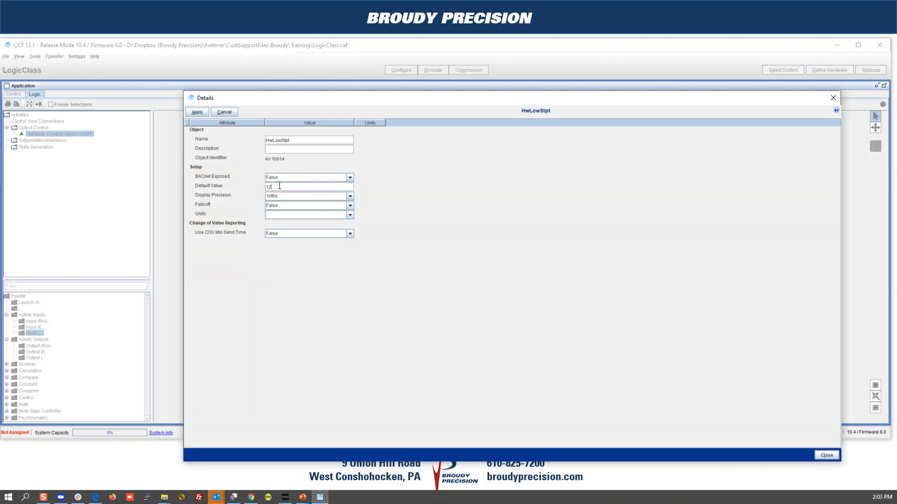
pyautogui.click(198, 112)
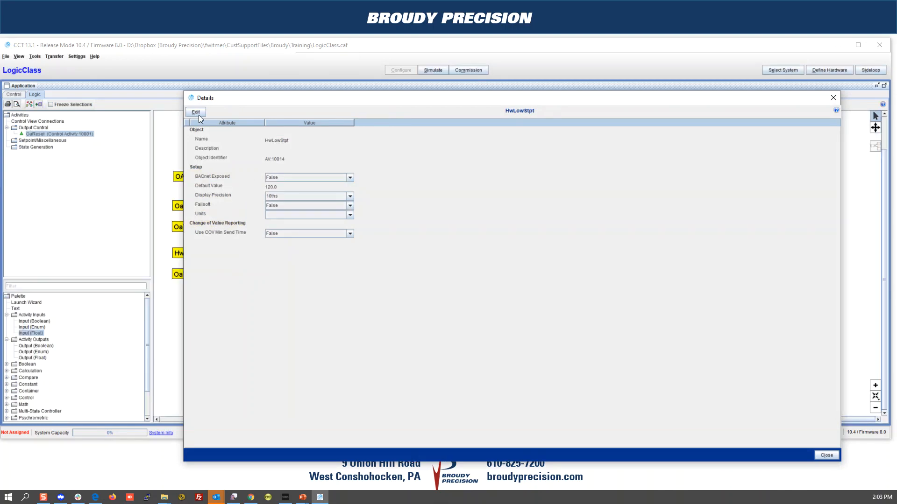
pyautogui.click(826, 455)
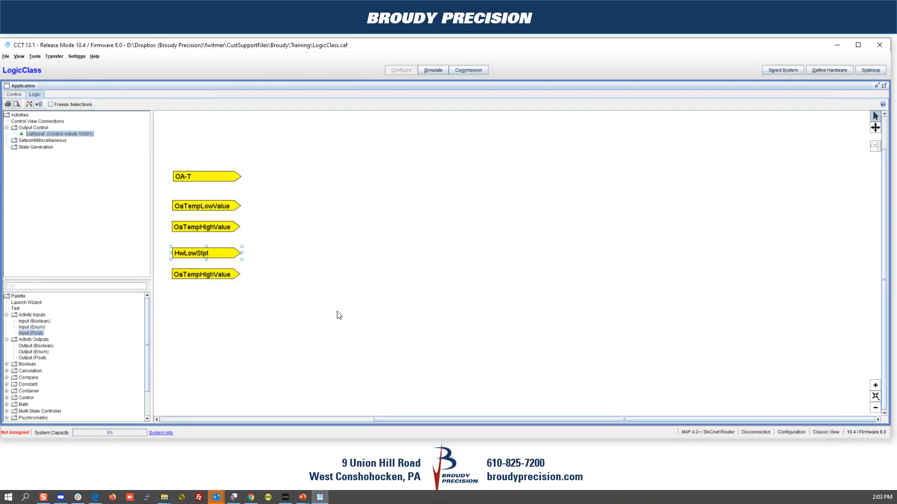
# Step: Rename the remaining OaTempHighValue copy to HwHighStpt with a default value of 180
pyautogui.doubleClick(181, 275)
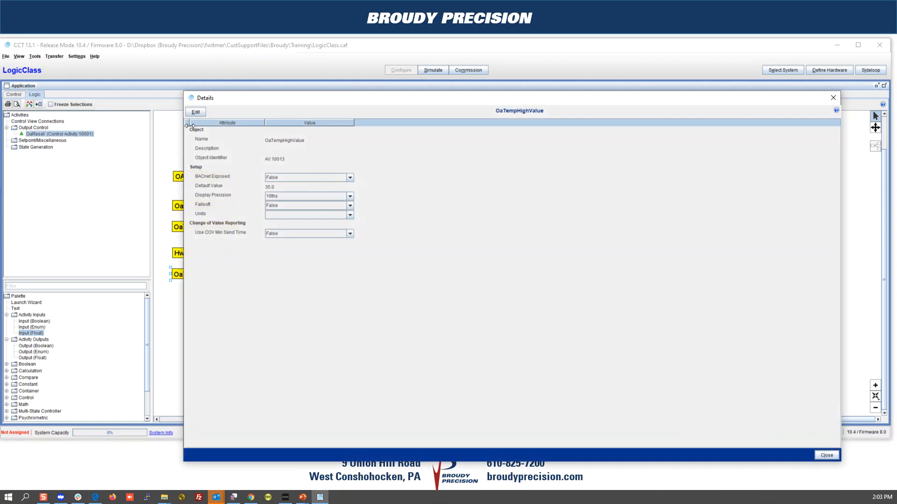
pyautogui.click(194, 112)
pyautogui.doubleClick(309, 141)
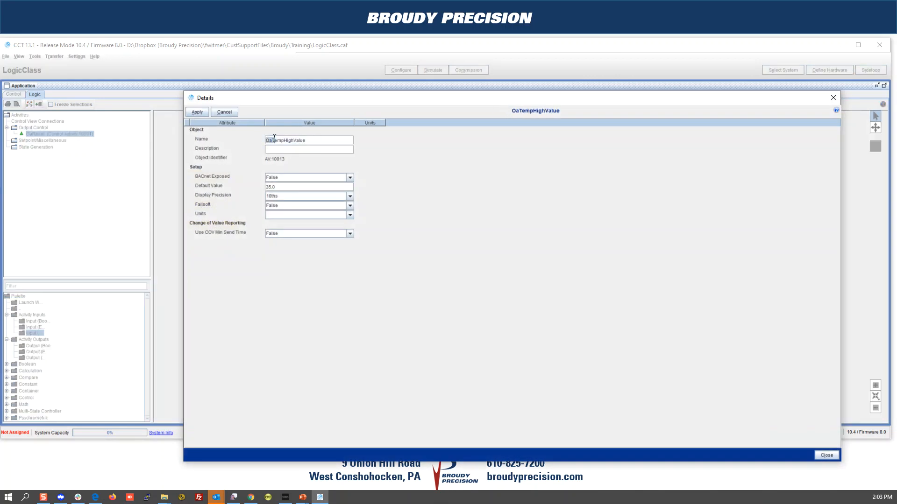
pyautogui.write('HwHighStpt')
pyautogui.click(274, 187)
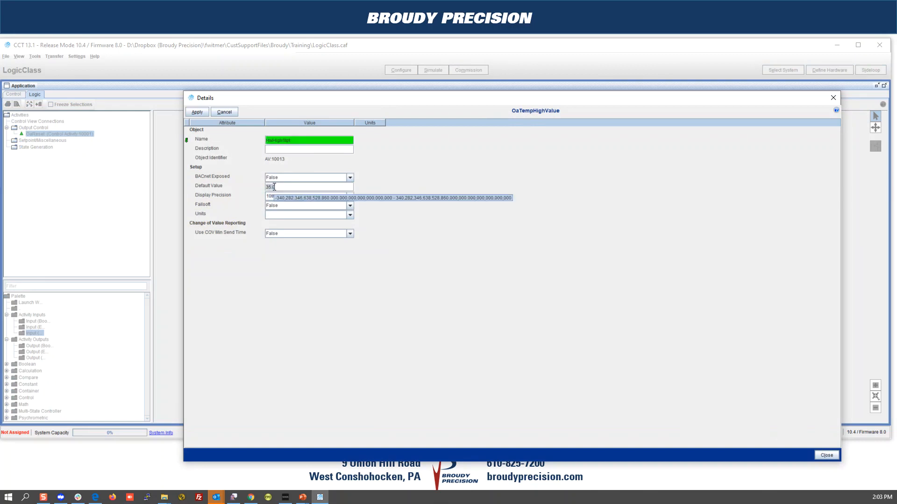
pyautogui.write('180')
pyautogui.click(195, 114)
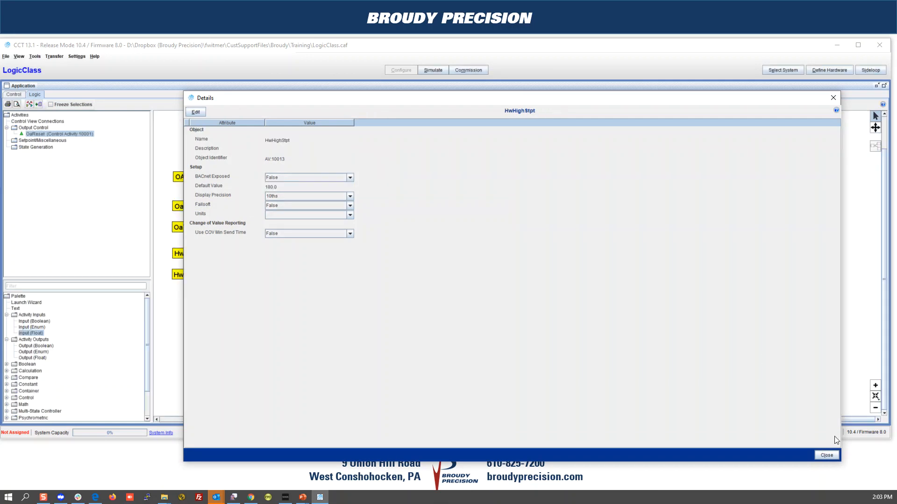
pyautogui.click(837, 455)
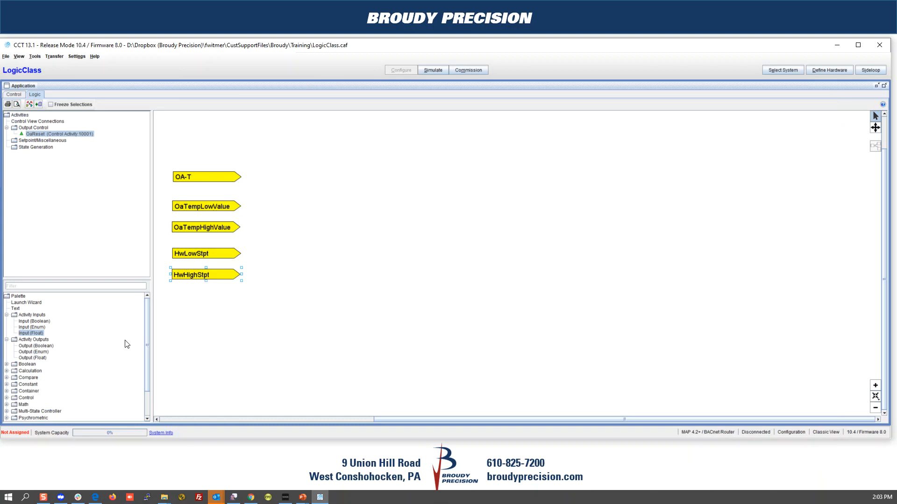
# Step: Place an Output (Float) block right of the inputs and name it EffHwStpt
pyautogui.click(26, 358)
pyautogui.moveTo(466, 206); pyautogui.dragTo(466, 207)
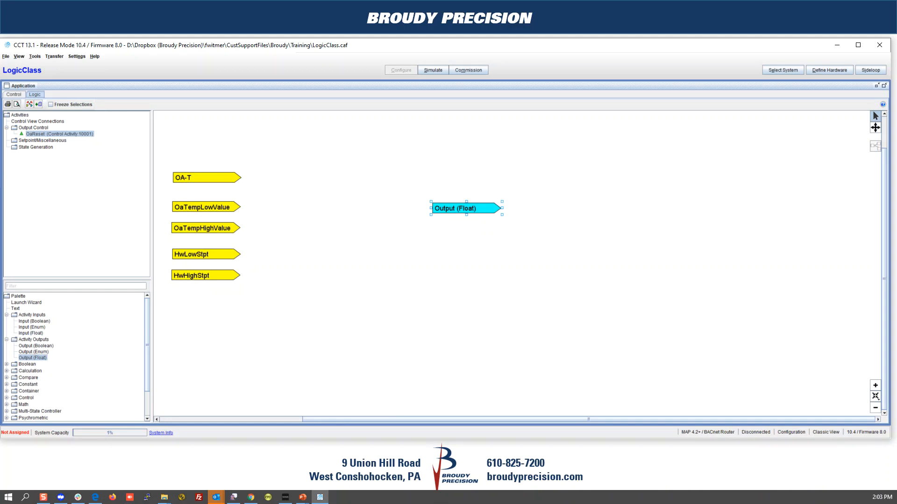
pyautogui.doubleClick(487, 207)
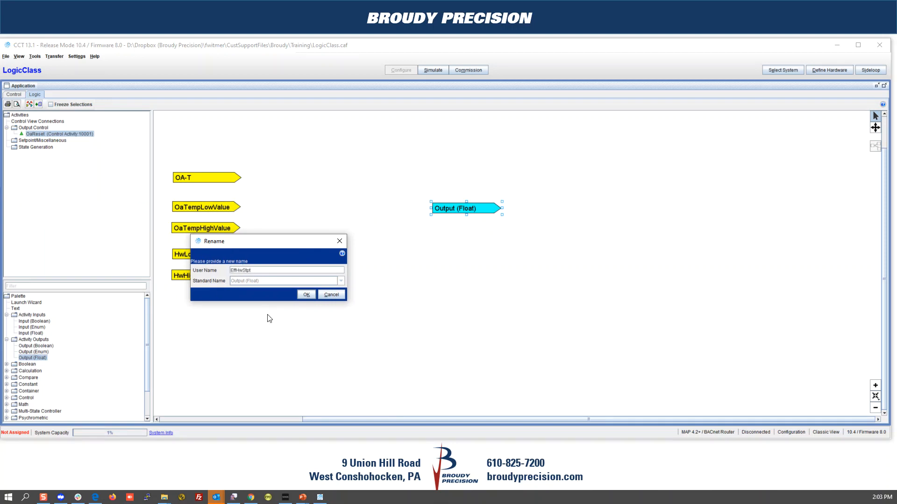
pyautogui.click(306, 294)
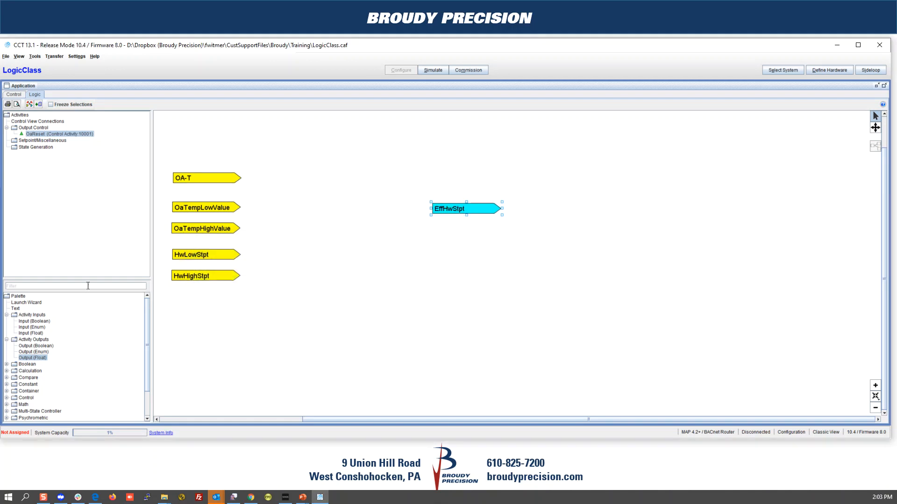
pyautogui.moveTo(86, 278); pyautogui.dragTo(91, 194)
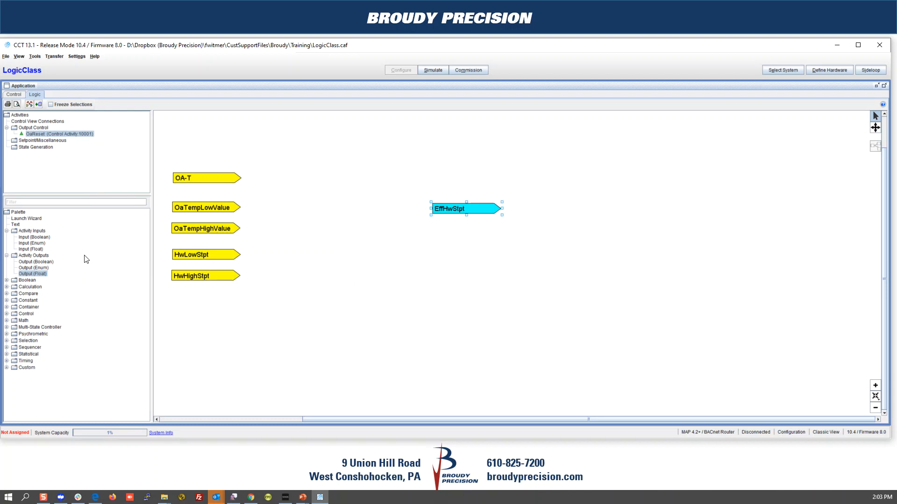
# Step: Add a Calculation Span block and expose its Input, Input Range and Output Range ports
pyautogui.click(7, 287)
pyautogui.click(25, 317)
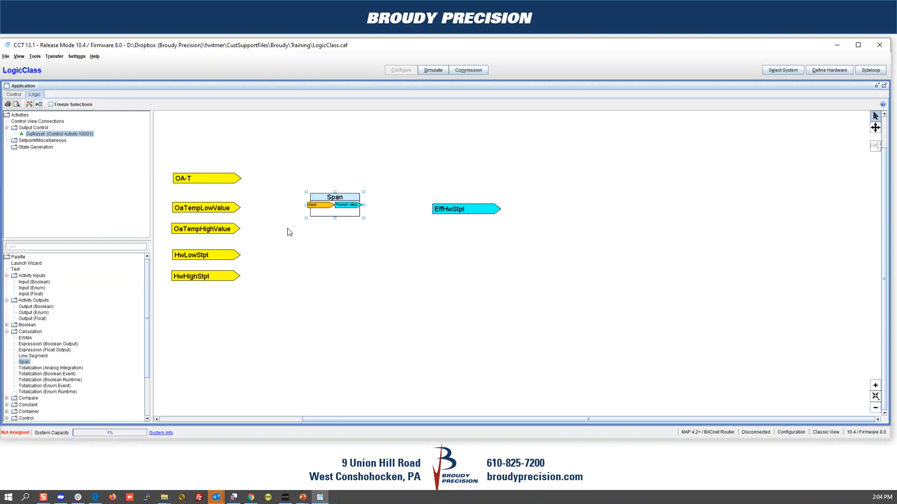
pyautogui.doubleClick(326, 200)
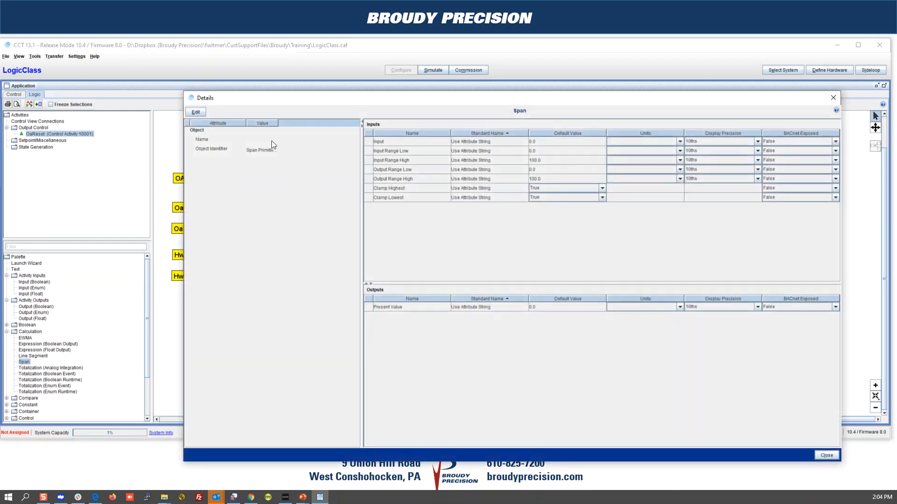
pyautogui.doubleClick(191, 99)
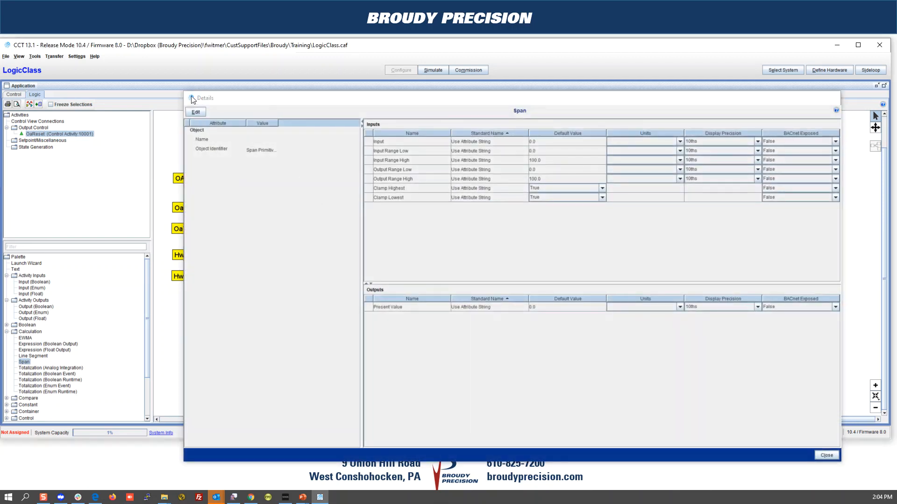
pyautogui.rightClick(331, 193)
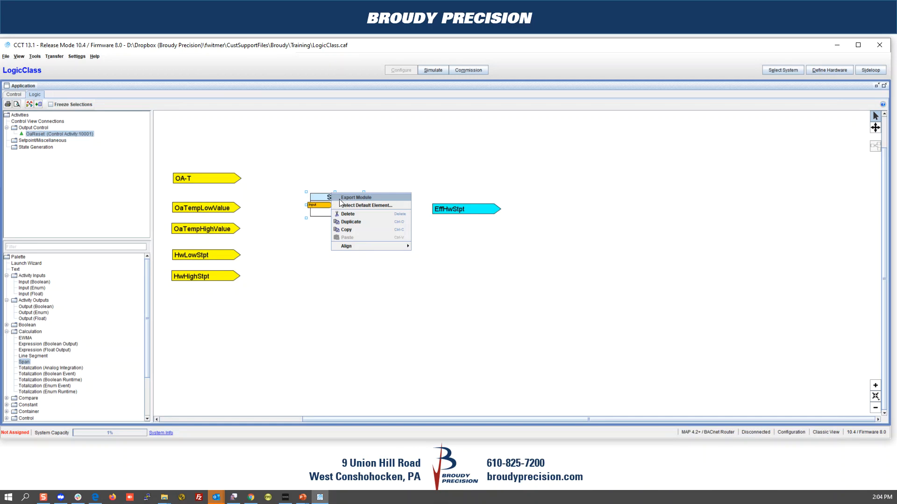
pyautogui.click(326, 204)
pyautogui.rightClick(321, 201)
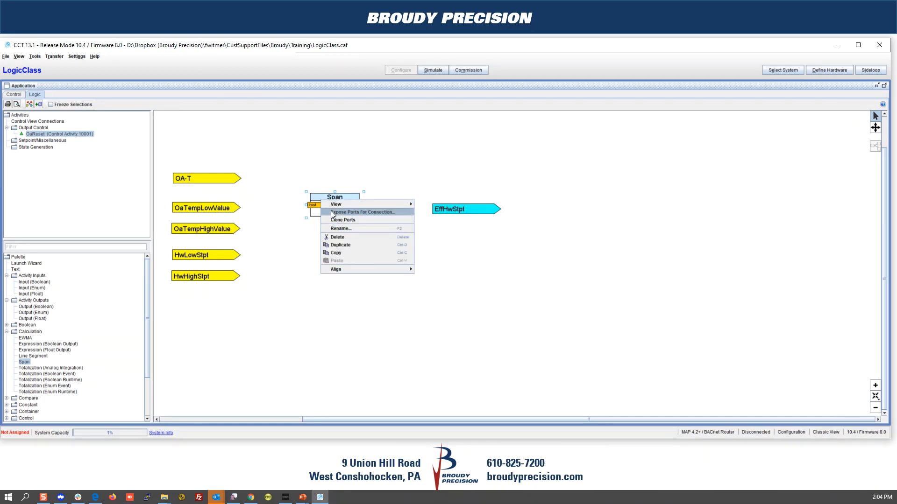
pyautogui.click(332, 212)
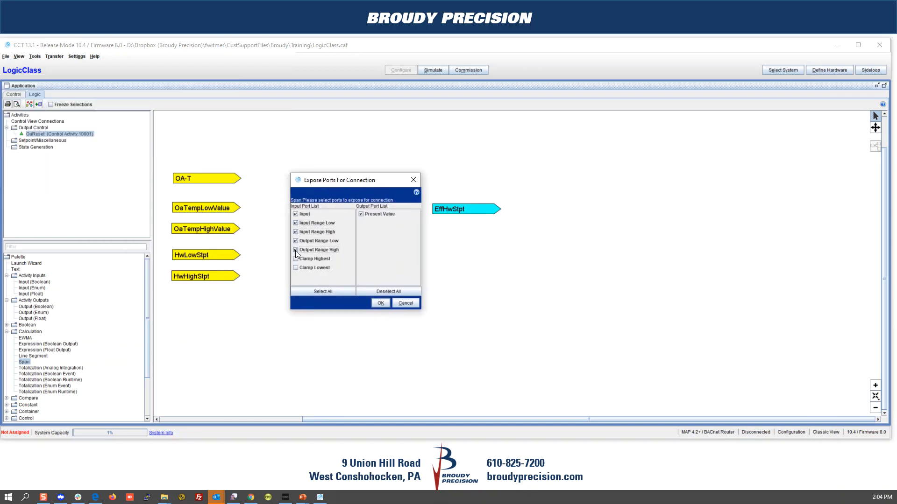
pyautogui.click(379, 302)
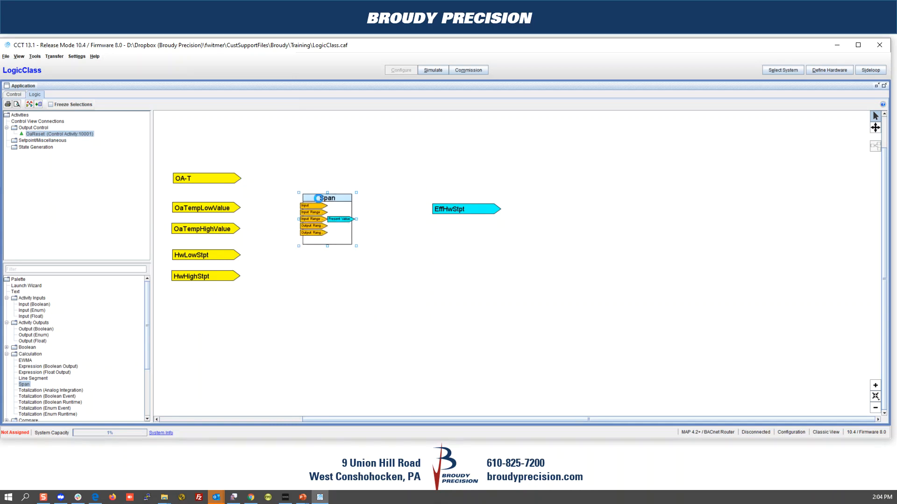
pyautogui.scroll(1, 265, 219)
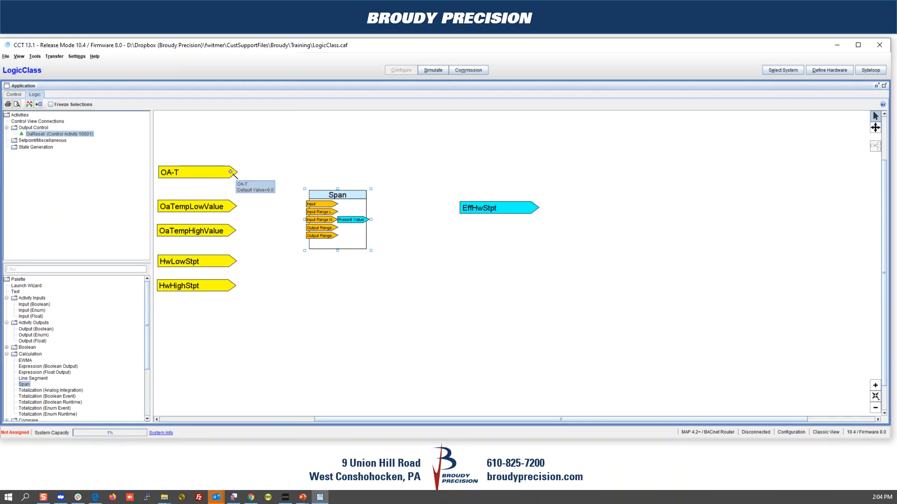
# Step: Wire OA-T, the four limit inputs into Span's ports, and Span's Present Value to EffHwStpt
pyautogui.moveTo(231, 172); pyautogui.dragTo(311, 205)
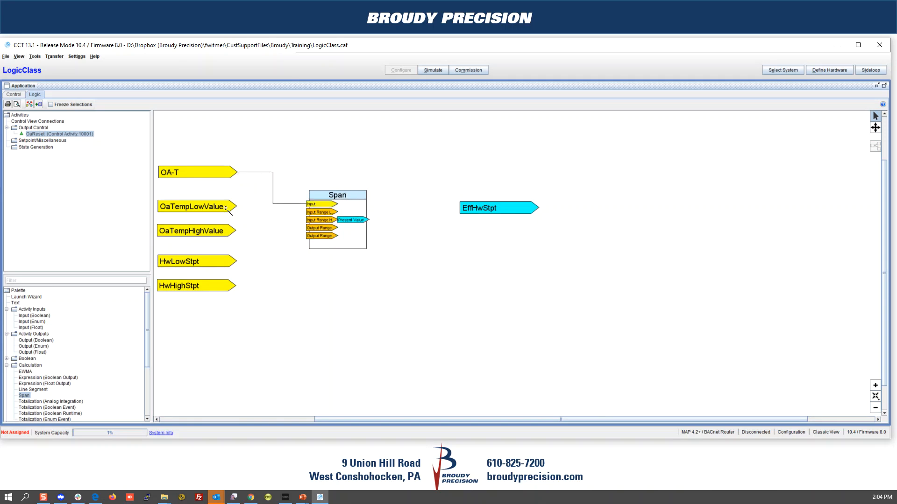
pyautogui.moveTo(230, 207); pyautogui.dragTo(310, 212)
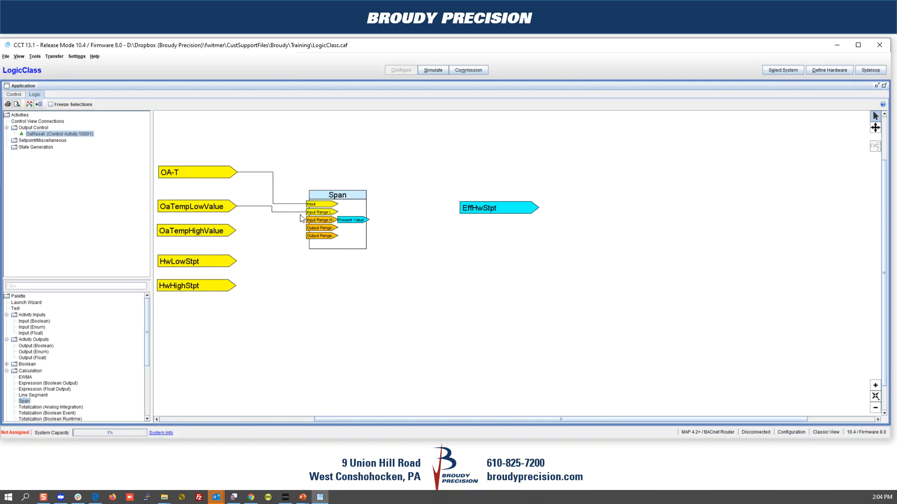
pyautogui.moveTo(236, 230); pyautogui.dragTo(246, 230)
pyautogui.moveTo(307, 220); pyautogui.dragTo(307, 220)
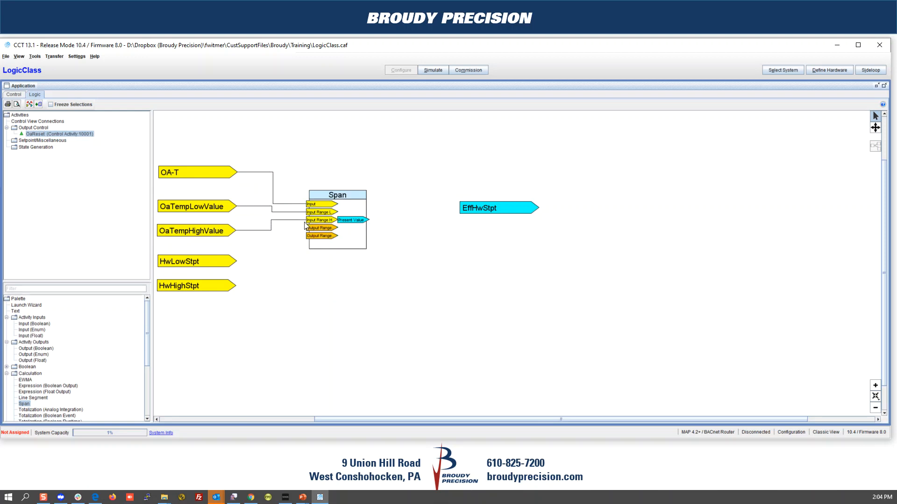
pyautogui.moveTo(235, 261); pyautogui.dragTo(308, 227)
pyautogui.moveTo(240, 282); pyautogui.dragTo(309, 236)
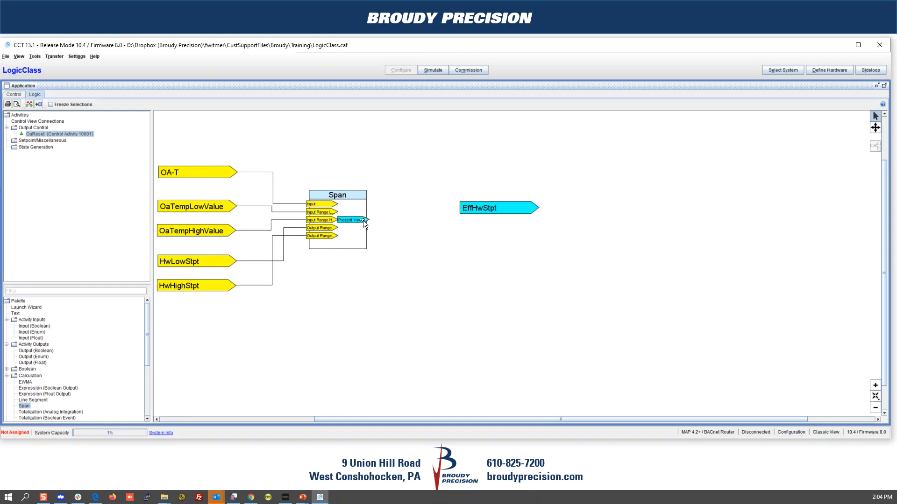
pyautogui.moveTo(394, 212); pyautogui.dragTo(459, 219)
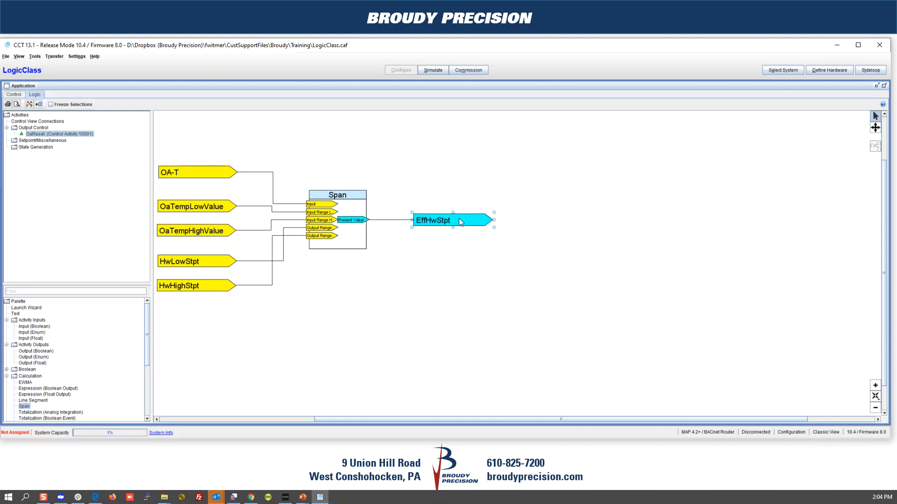
# Step: Save the logic as LogicClass.caf and start the simulation with startup values
pyautogui.click(436, 70)
pyautogui.click(449, 272)
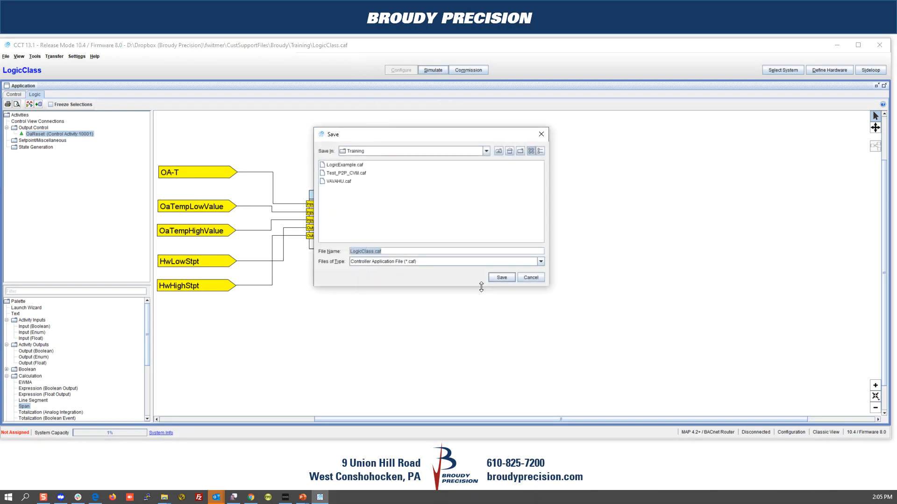
pyautogui.click(501, 277)
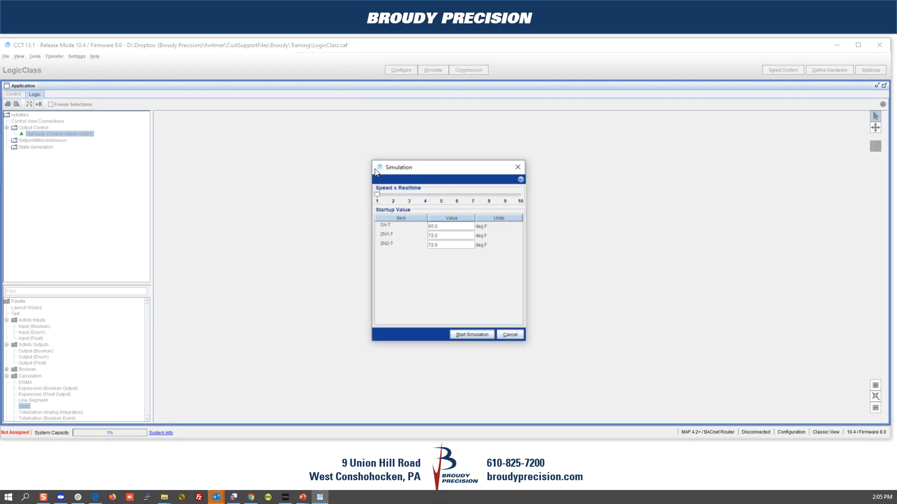
pyautogui.click(467, 333)
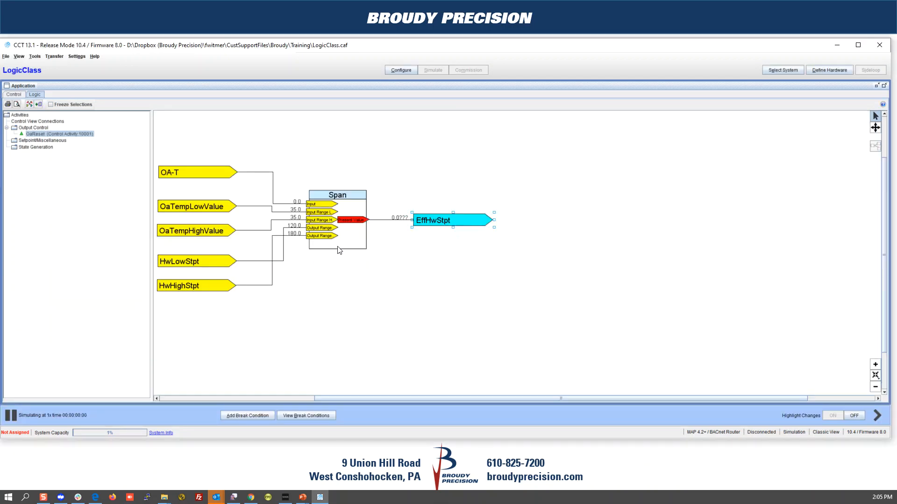
# Step: Command OA-T to a test value of 35 so Span's input reads 35.0
pyautogui.rightClick(184, 178)
pyautogui.click(192, 179)
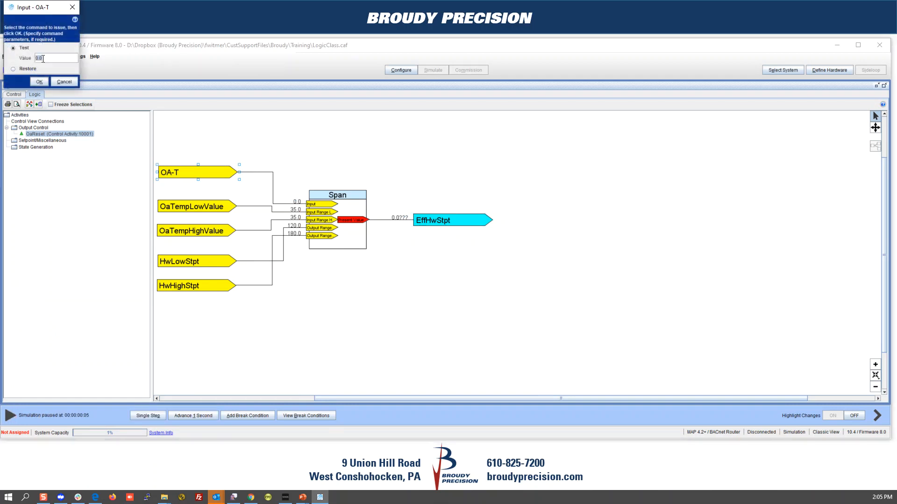
pyautogui.write('35')
pyautogui.click(39, 81)
pyautogui.click(85, 86)
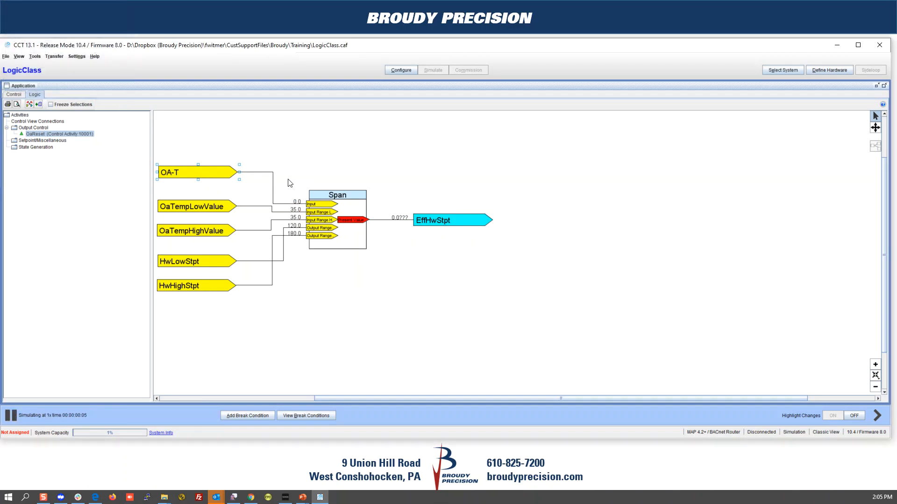
pyautogui.click(209, 232)
# Step: Set OaTempHighValue's default value to 65
pyautogui.doubleClick(209, 233)
pyautogui.click(196, 113)
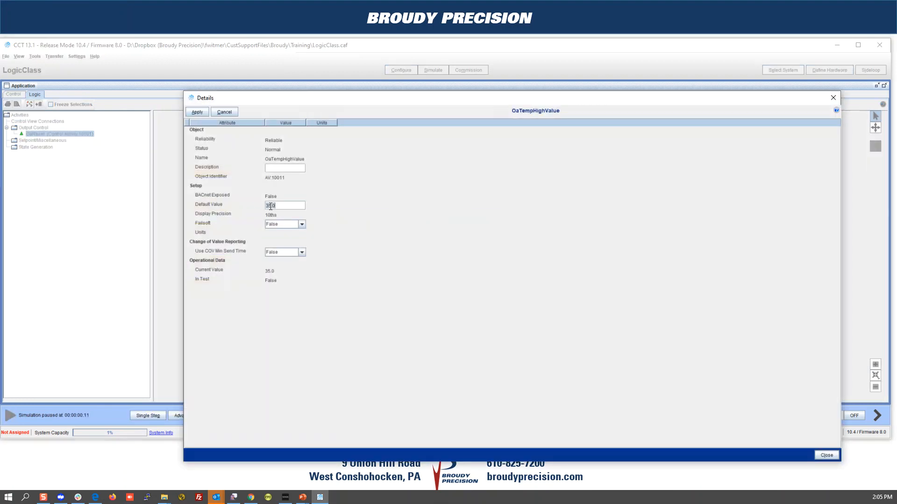
pyautogui.click(198, 112)
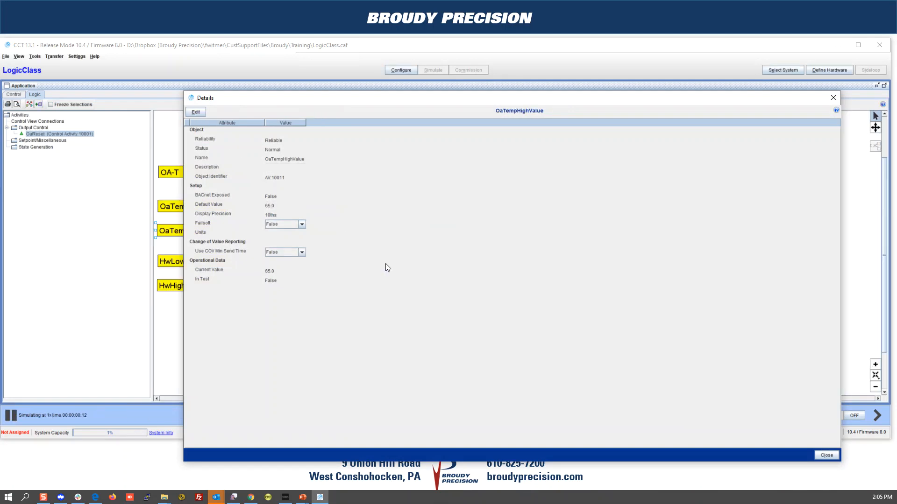
pyautogui.click(827, 456)
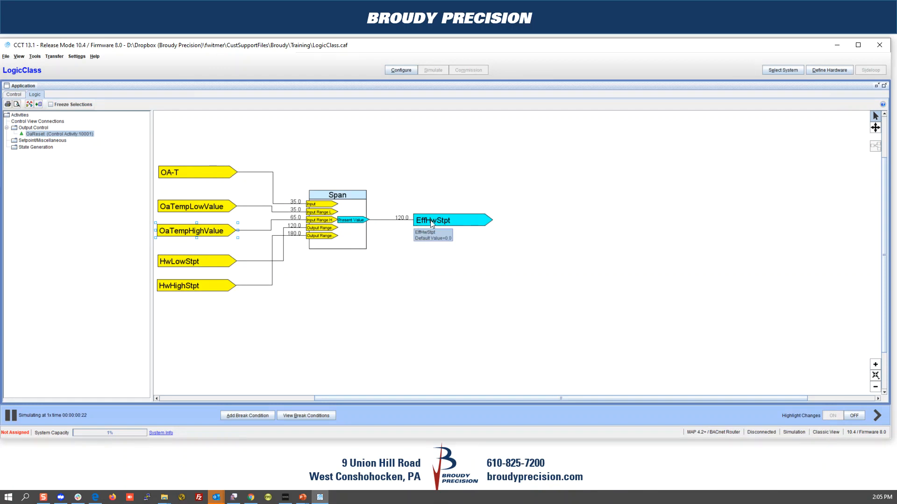
# Step: Command OA-T to a test value of 65 so EffHwStpt reads 180.0
pyautogui.click(178, 173)
pyautogui.rightClick(178, 174)
pyautogui.click(184, 178)
pyautogui.doubleClick(51, 58)
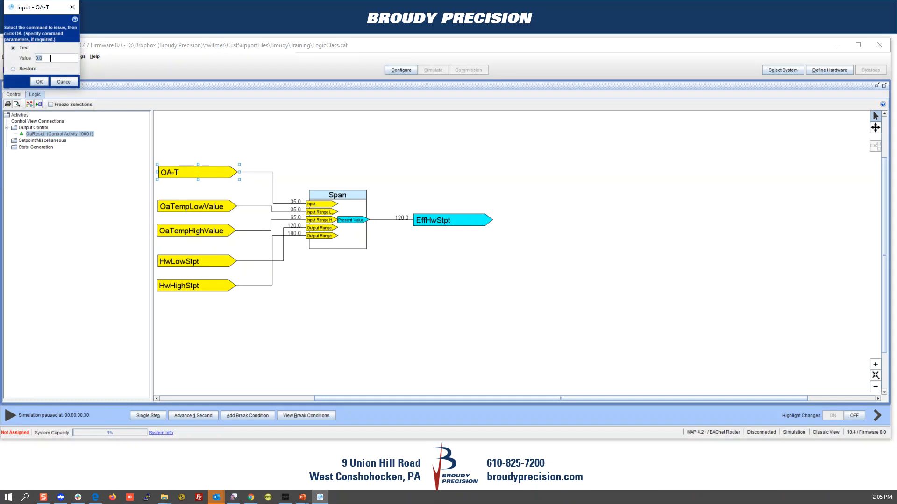
pyautogui.click(39, 81)
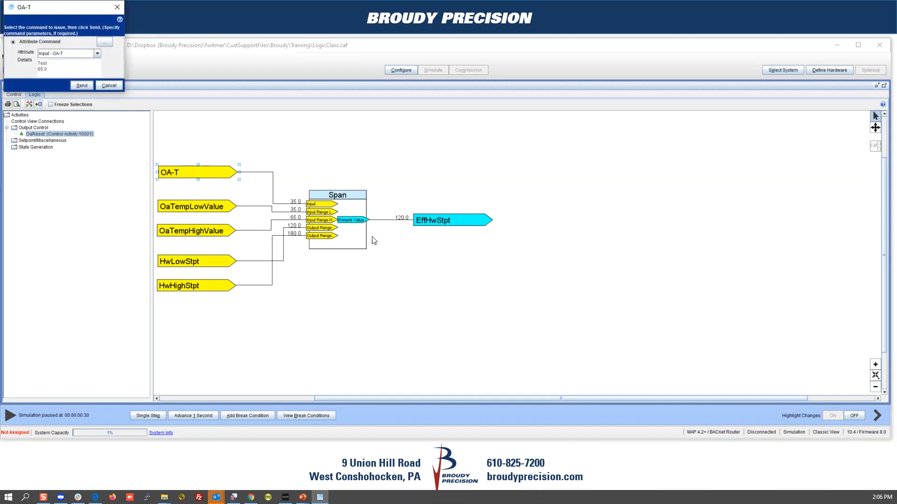
pyautogui.click(81, 87)
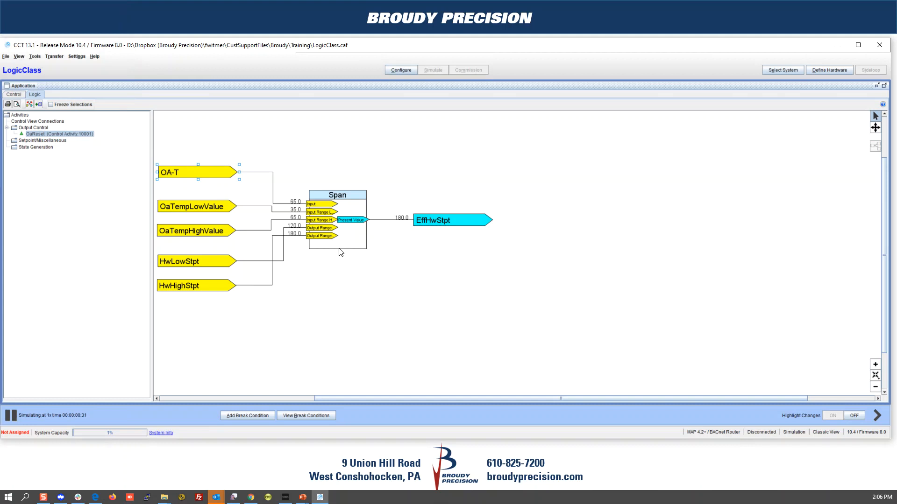
# Step: End the simulation and keep the changes made during it
pyautogui.click(400, 70)
pyautogui.click(478, 272)
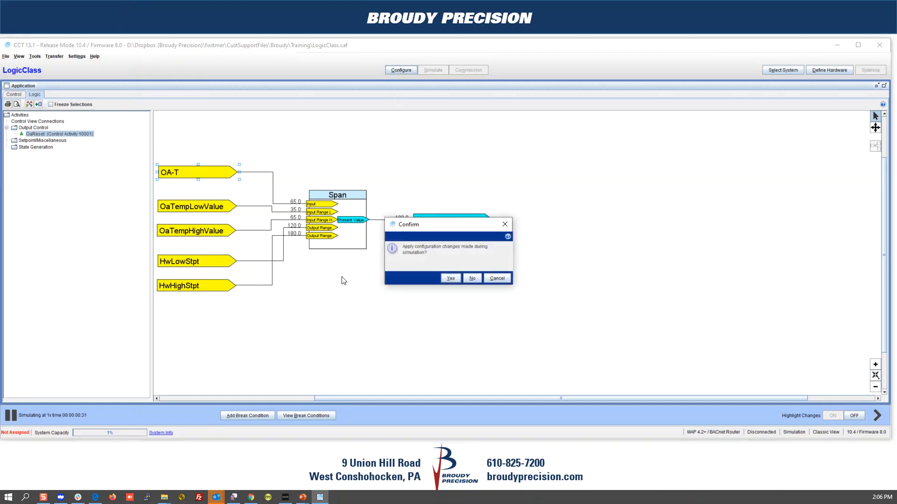
pyautogui.click(451, 279)
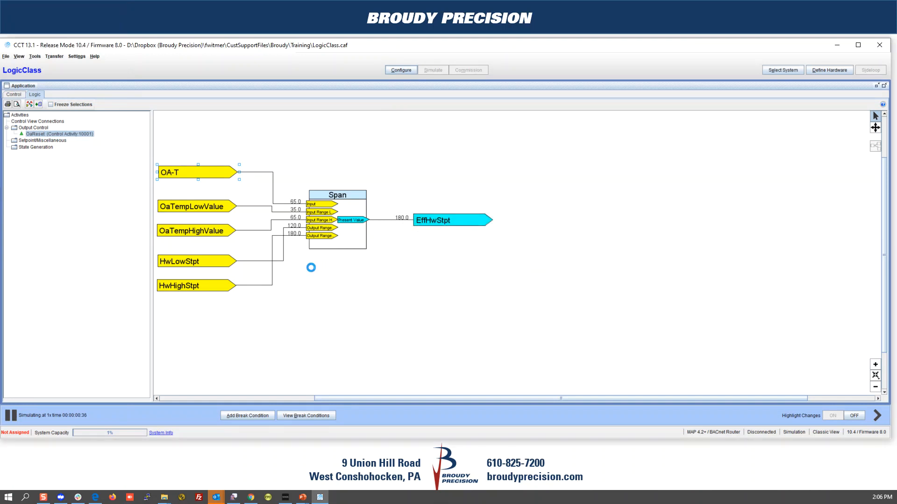
# Step: Delete the HwLowStpt and HwHighStpt wires into Span's output range inputs
pyautogui.click(283, 261)
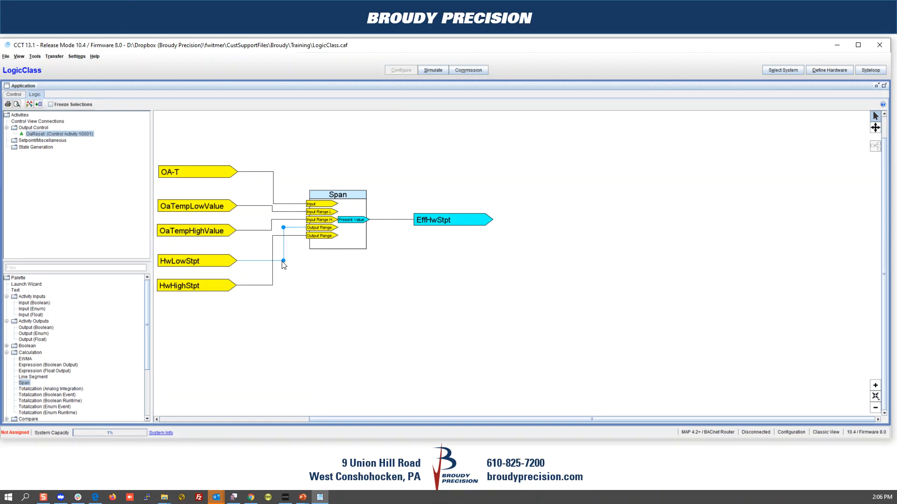
pyautogui.keyDown('ctrl'); pyautogui.click(273, 269); pyautogui.keyUp('ctrl')
pyautogui.rightClick(275, 270)
pyautogui.click(286, 287)
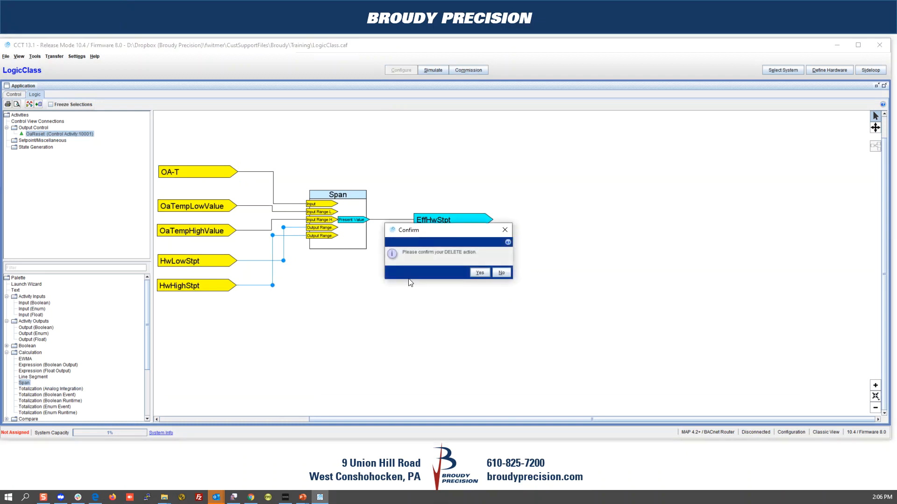
pyautogui.click(477, 272)
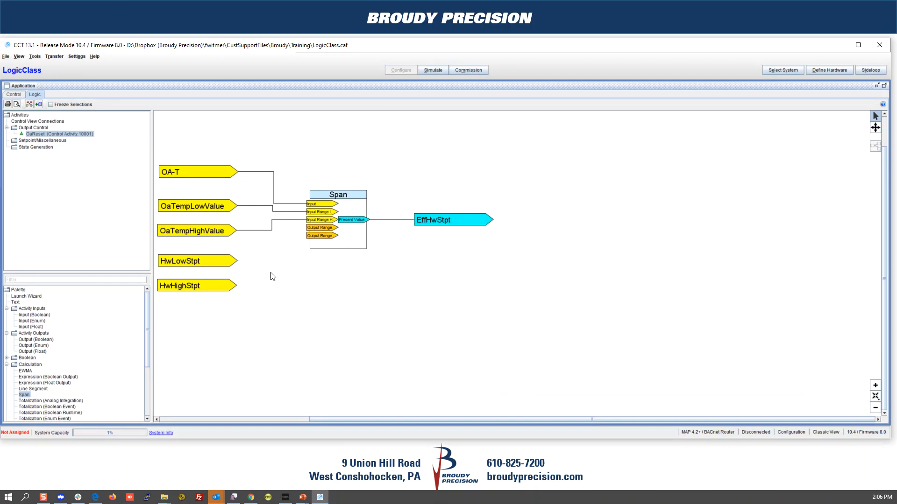
# Step: Swap the HwLowStpt and HwHighStpt blocks, rewire HwLowStpt to Span's lower Output Range, and restart simulation
pyautogui.moveTo(199, 265); pyautogui.dragTo(197, 315)
pyautogui.moveTo(193, 283); pyautogui.dragTo(193, 257)
pyautogui.moveTo(197, 311); pyautogui.dragTo(312, 227)
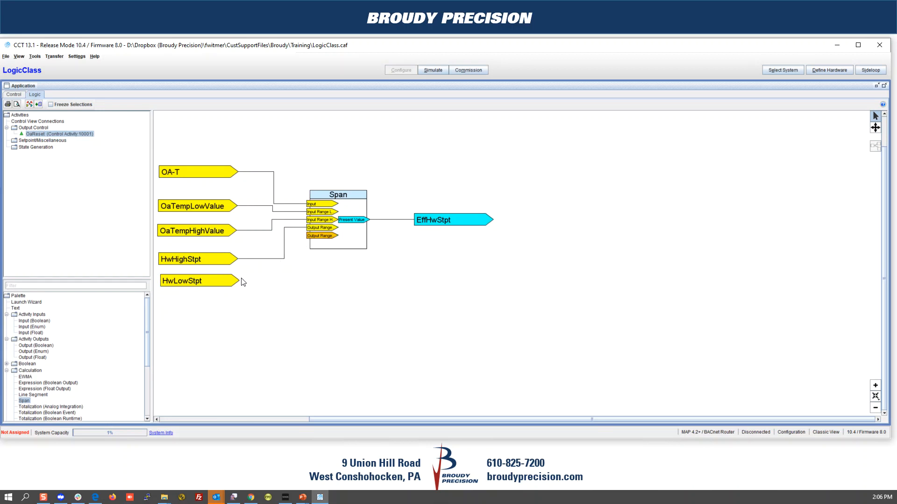
pyautogui.moveTo(227, 280); pyautogui.dragTo(312, 236)
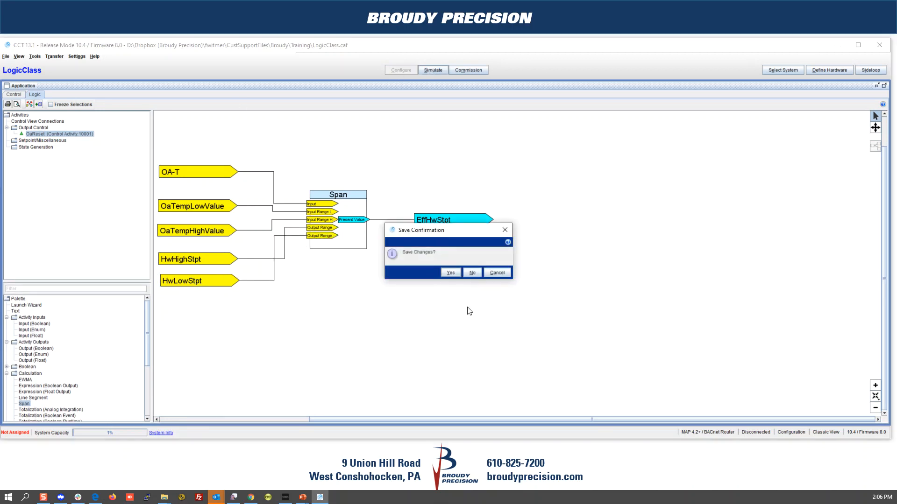
pyautogui.click(452, 274)
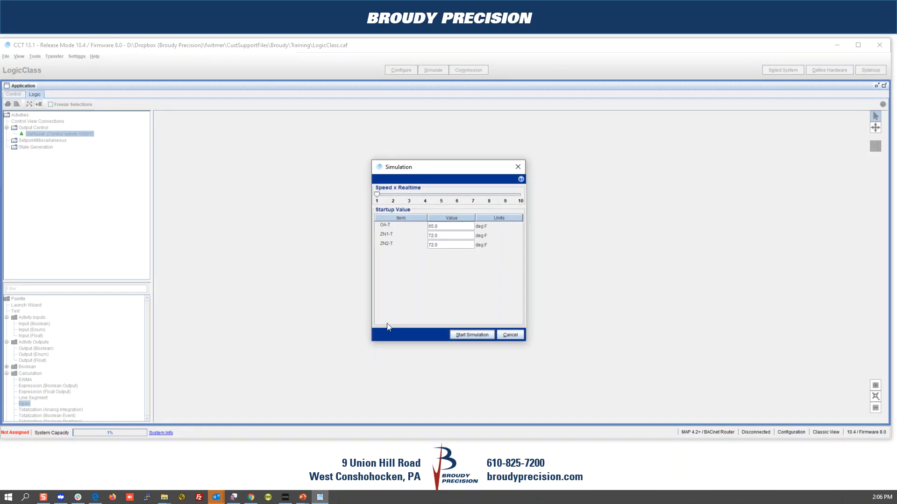
pyautogui.click(470, 333)
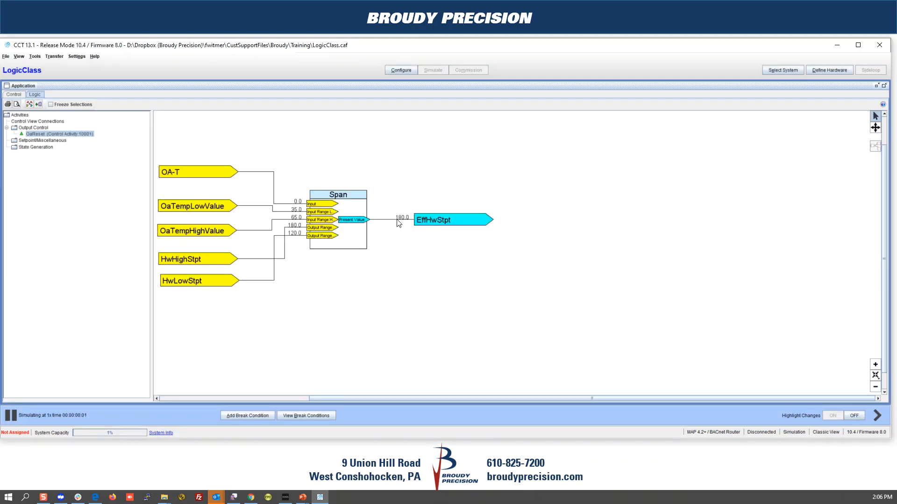
# Step: Command OA-T to a test value of 70 so EffHwStpt outputs 120.0
pyautogui.rightClick(182, 171)
pyautogui.click(192, 173)
pyautogui.doubleClick(48, 58)
pyautogui.write('70')
pyautogui.click(39, 82)
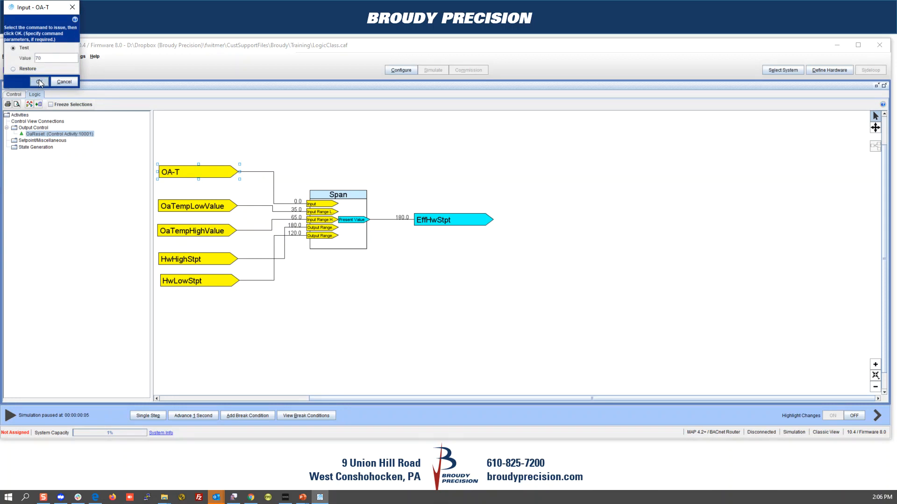
pyautogui.click(81, 85)
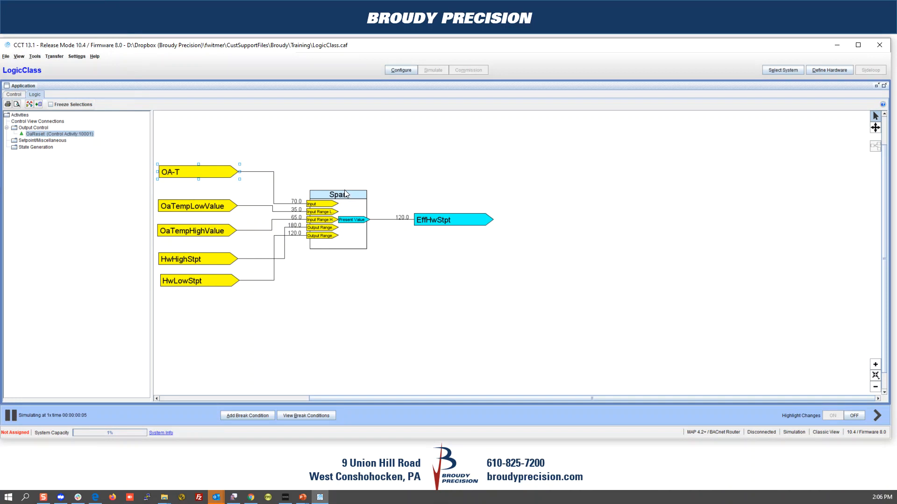
# Step: Stop the simulation and show the Control view with the Features panel beneath the logic
pyautogui.click(398, 69)
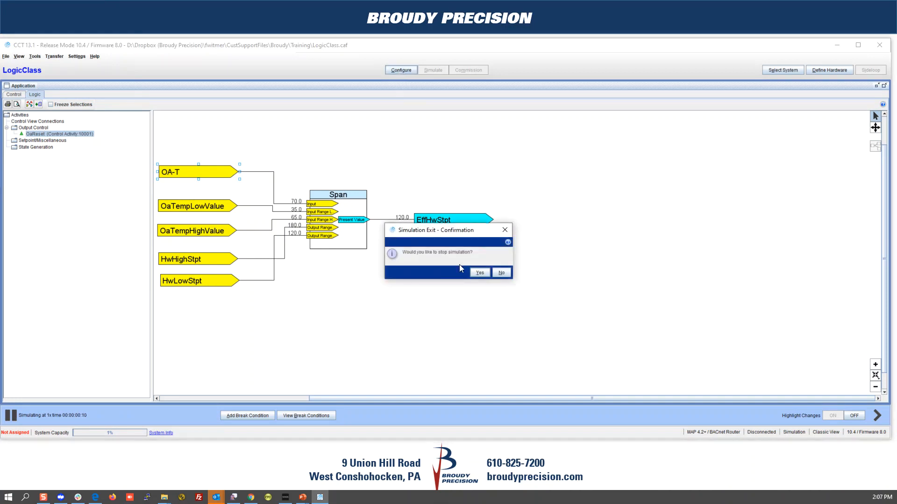
pyautogui.click(479, 273)
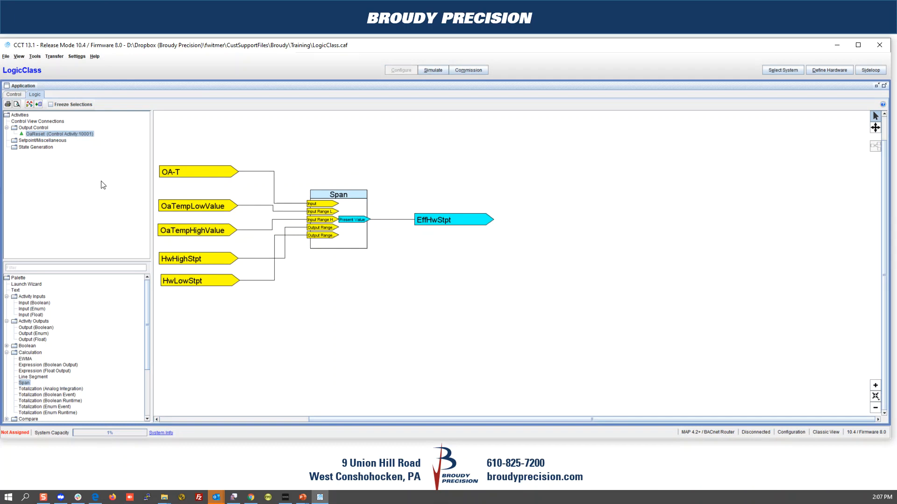
pyautogui.click(878, 86)
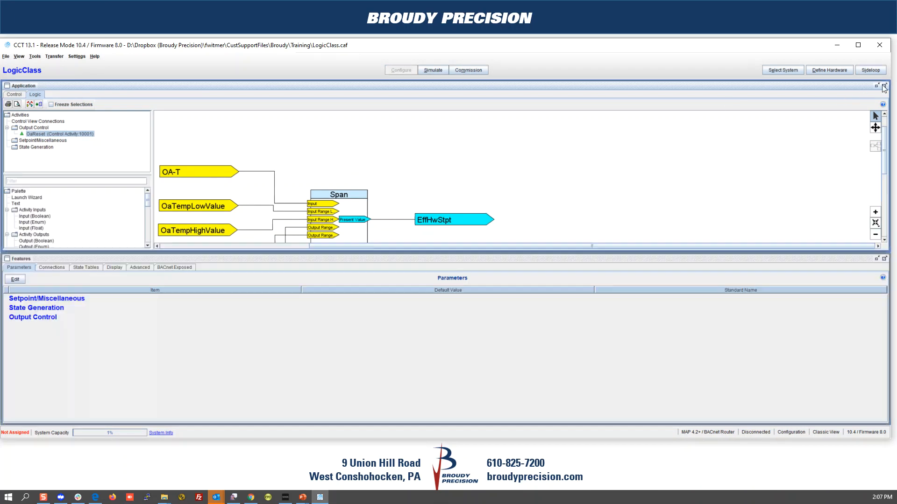
pyautogui.click(15, 95)
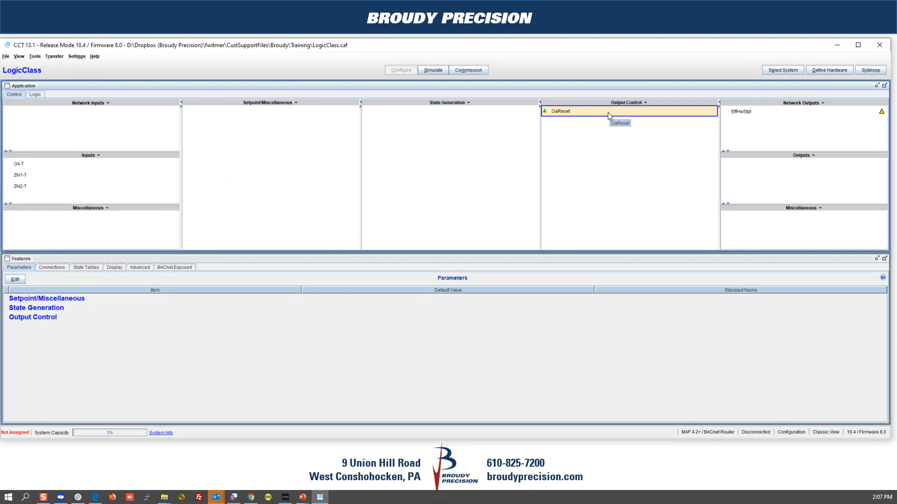
# Step: Connect the OA-T sensor's 01 output to OaReset's OA-T input
pyautogui.click(52, 269)
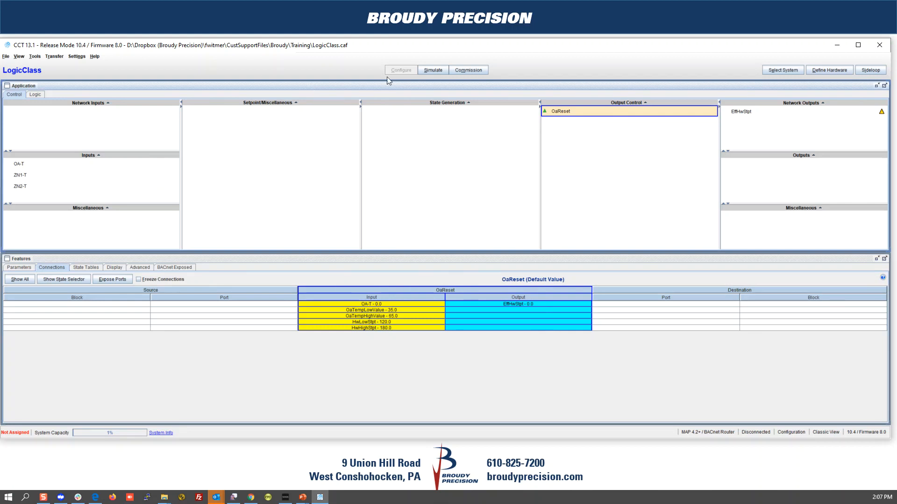
pyautogui.doubleClick(372, 305)
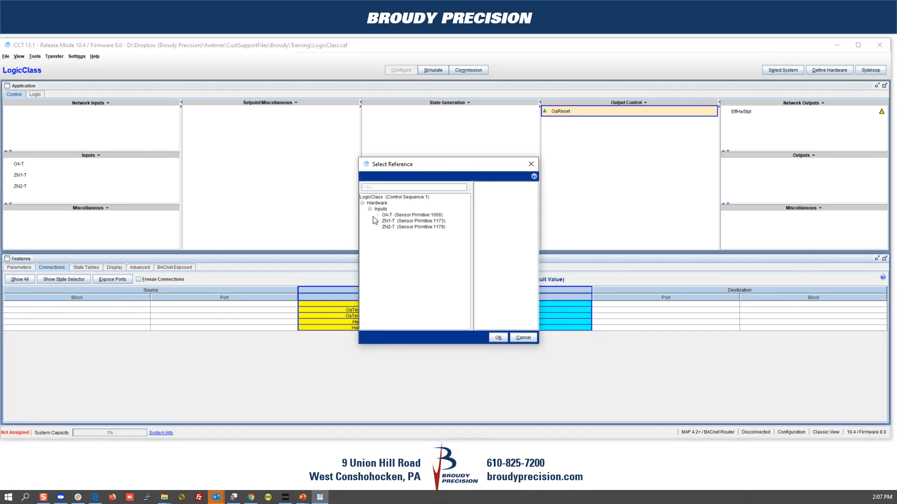
pyautogui.click(397, 215)
pyautogui.click(481, 186)
pyautogui.click(498, 337)
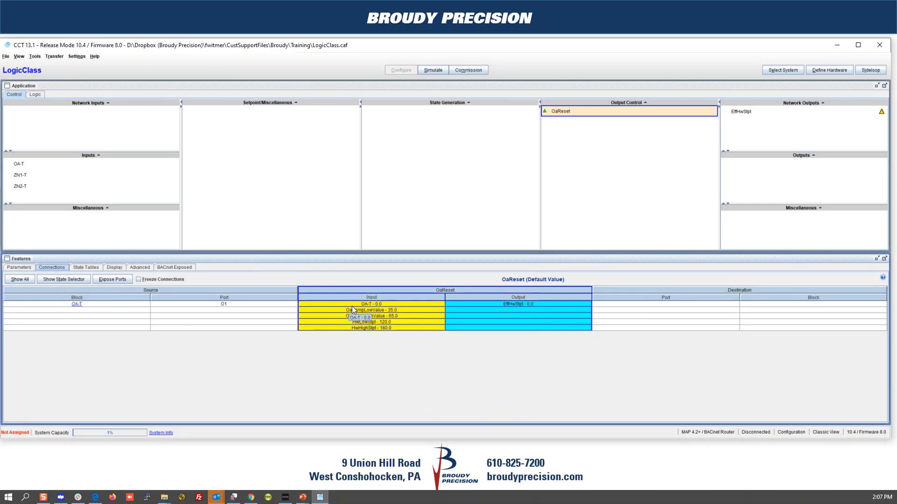
# Step: Send OaReset's output to the EffHwStpt network output
pyautogui.rightClick(514, 304)
pyautogui.click(525, 310)
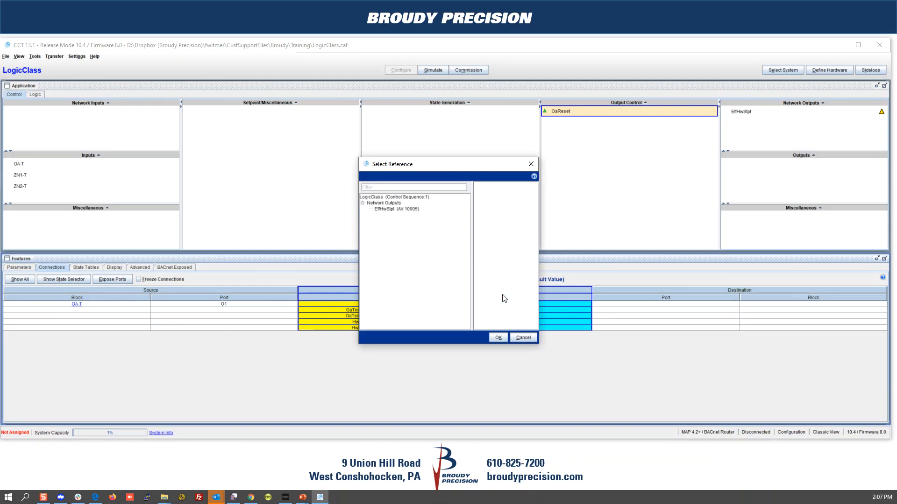
pyautogui.click(386, 210)
pyautogui.click(485, 187)
pyautogui.click(498, 337)
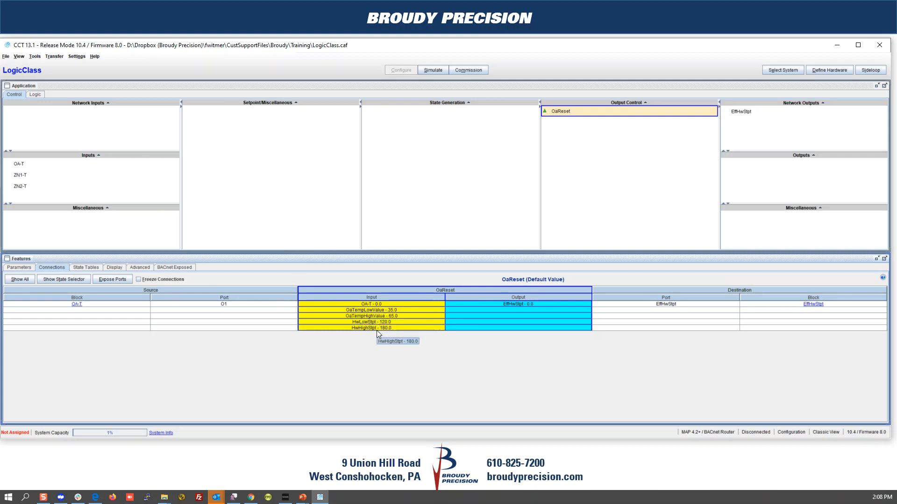
# Step: Create four float network inputs, INPUT-FLOAT-1 to INPUT-FLOAT-4, and widen the Network Inputs pane
pyautogui.rightClick(69, 103)
pyautogui.click(78, 109)
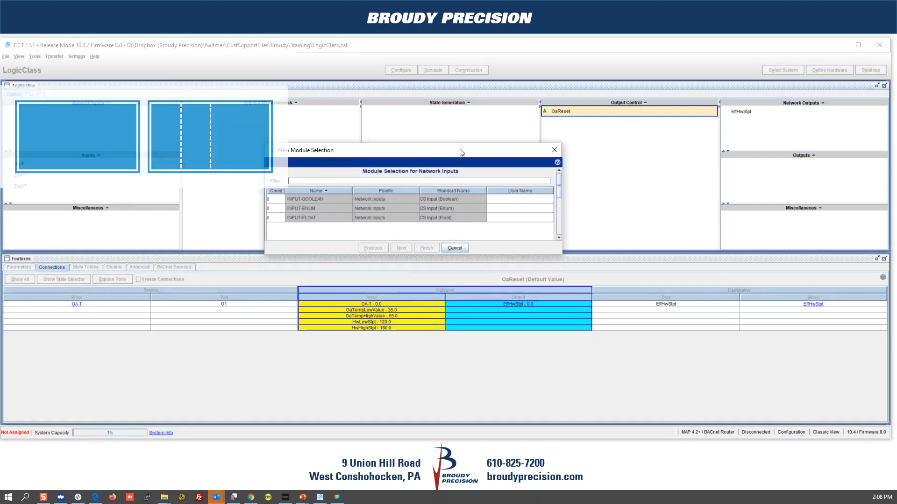
pyautogui.click(317, 190)
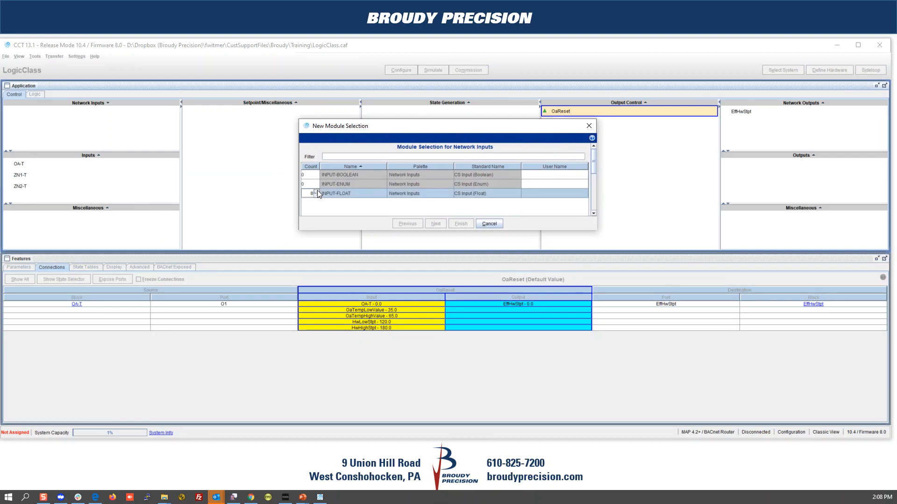
pyautogui.click(317, 191)
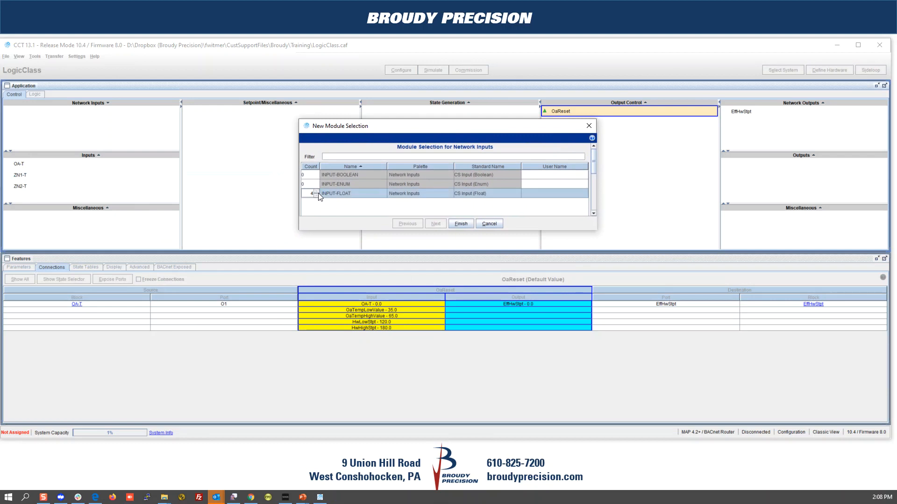
pyautogui.click(460, 224)
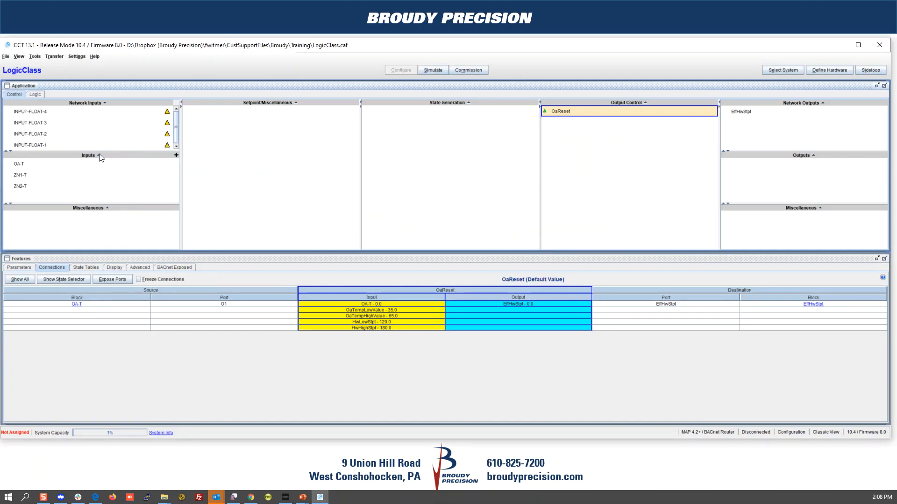
pyautogui.moveTo(99, 152); pyautogui.dragTo(100, 167)
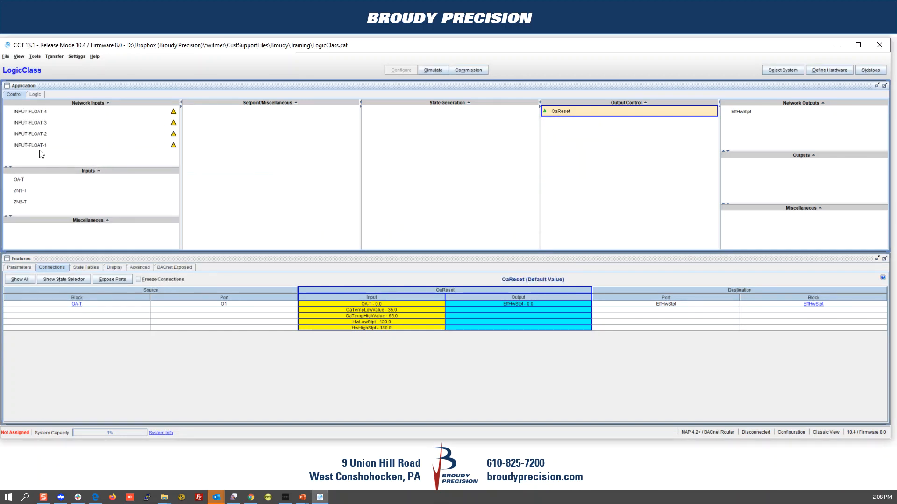
# Step: Rename INPUT-FLOAT-4 to OaTempLow with a default value of 35
pyautogui.click(36, 114)
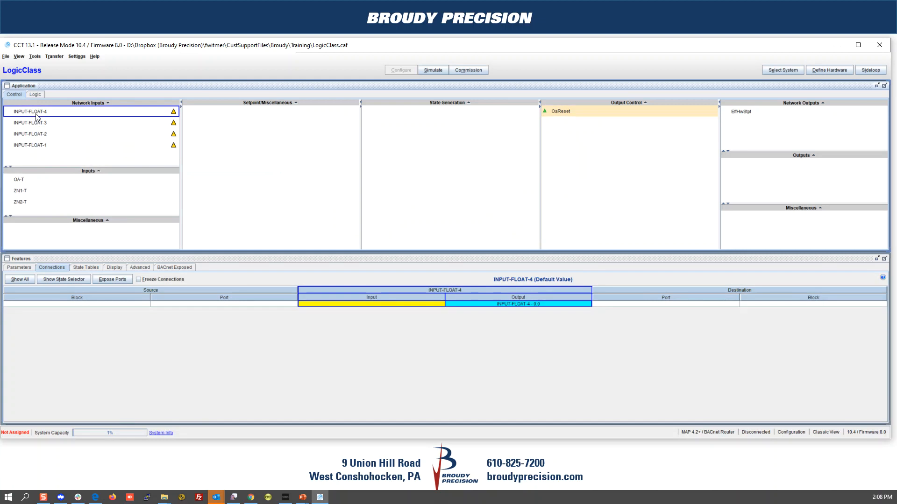
pyautogui.doubleClick(36, 113)
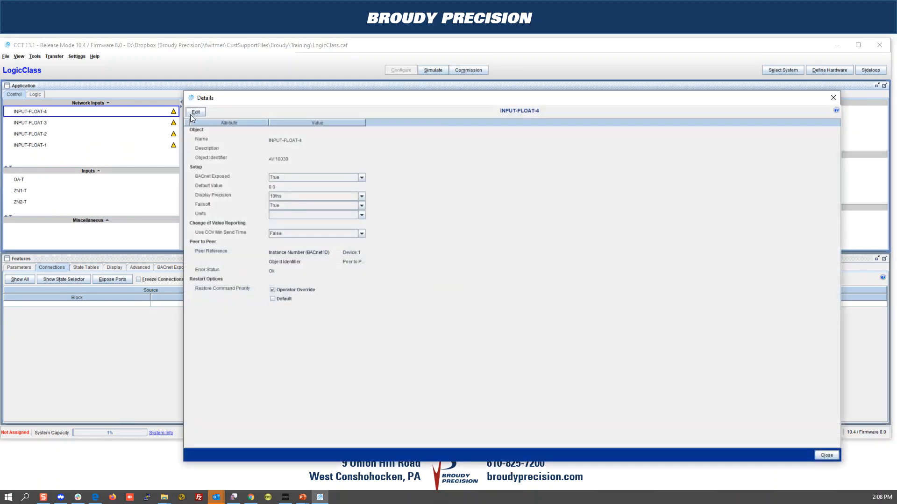
pyautogui.click(195, 113)
pyautogui.tripleClick(317, 141)
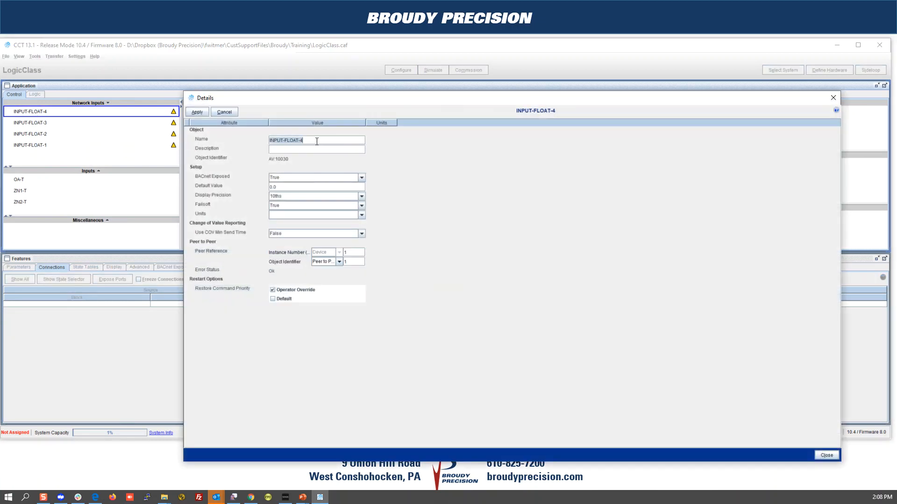
pyautogui.write('OaTempLow')
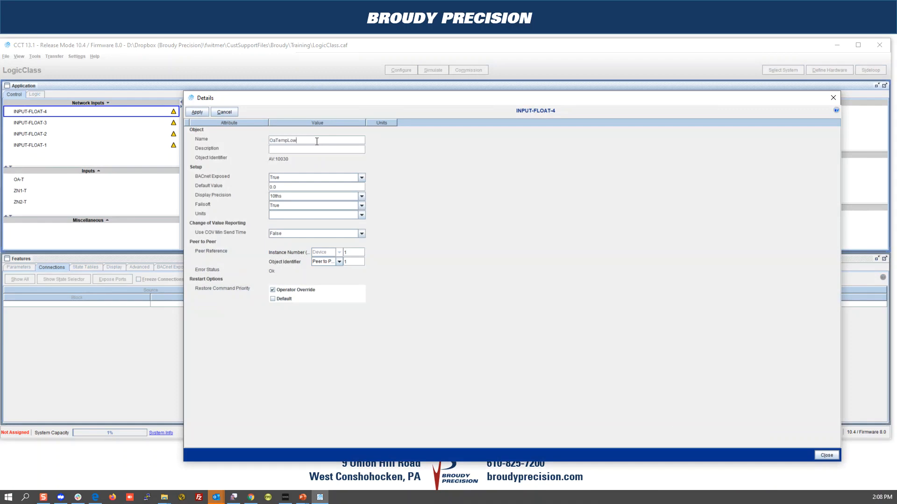
pyautogui.click(283, 187)
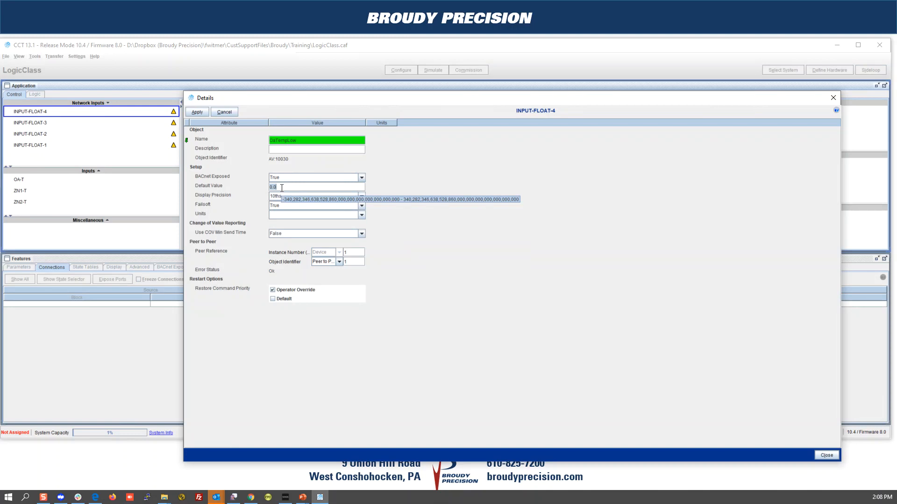
pyautogui.write('35')
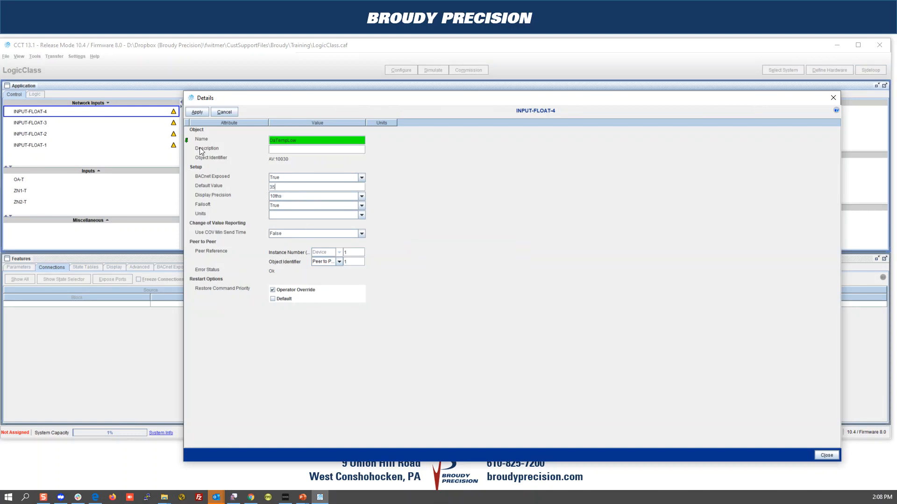
pyautogui.click(200, 112)
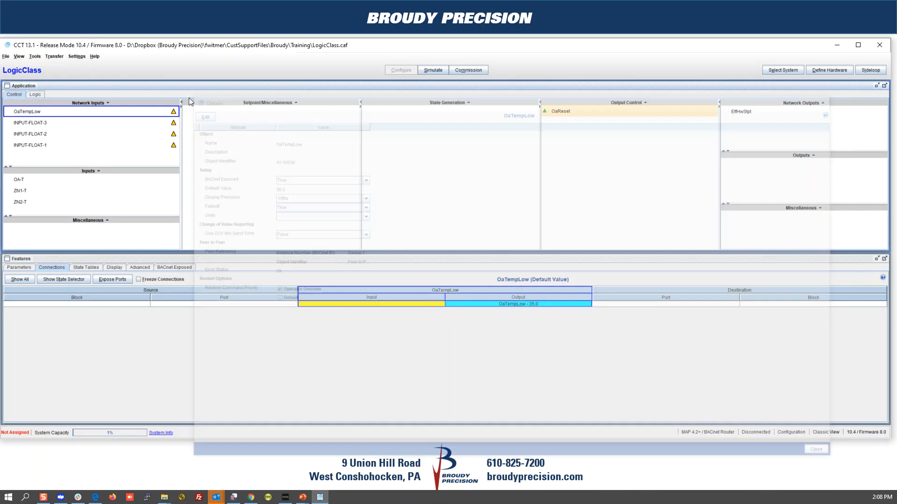
# Step: Rename INPUT-FLOAT-3 to OaTempHigh with a default value of 65
pyautogui.doubleClick(29, 122)
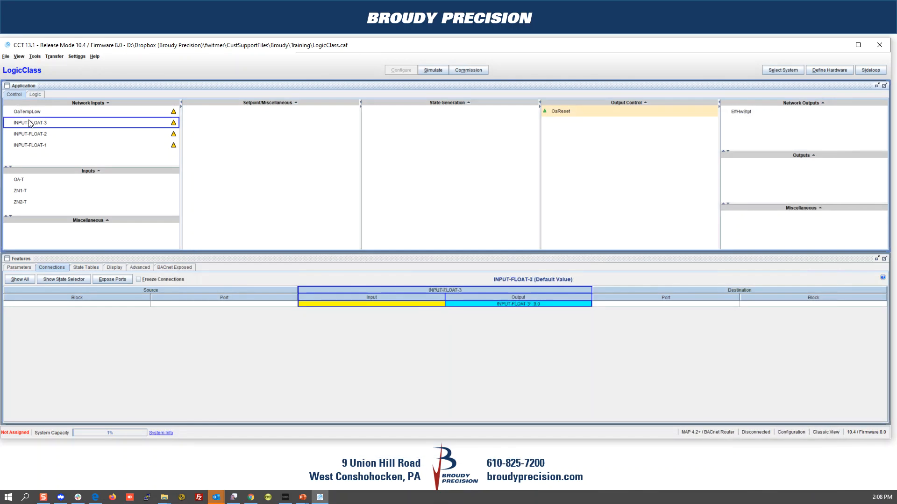
pyautogui.click(196, 113)
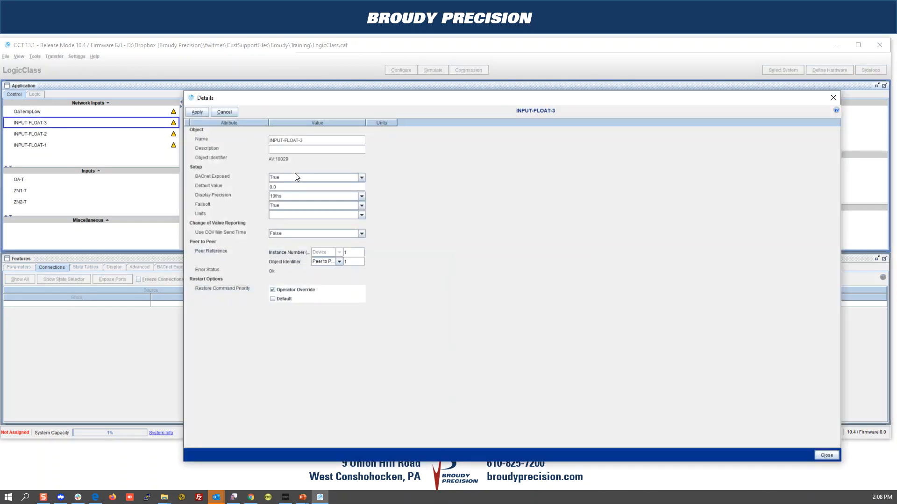
pyautogui.tripleClick(307, 140)
pyautogui.click(307, 139)
pyautogui.write('OaTempHigh')
pyautogui.moveTo(303, 138); pyautogui.dragTo(206, 142)
pyautogui.press('BackSpace')
pyautogui.moveTo(318, 141); pyautogui.dragTo(224, 138)
pyautogui.write('OaTempHigh')
pyautogui.click(285, 188)
pyautogui.write('65')
pyautogui.click(201, 112)
pyautogui.doubleClick(191, 98)
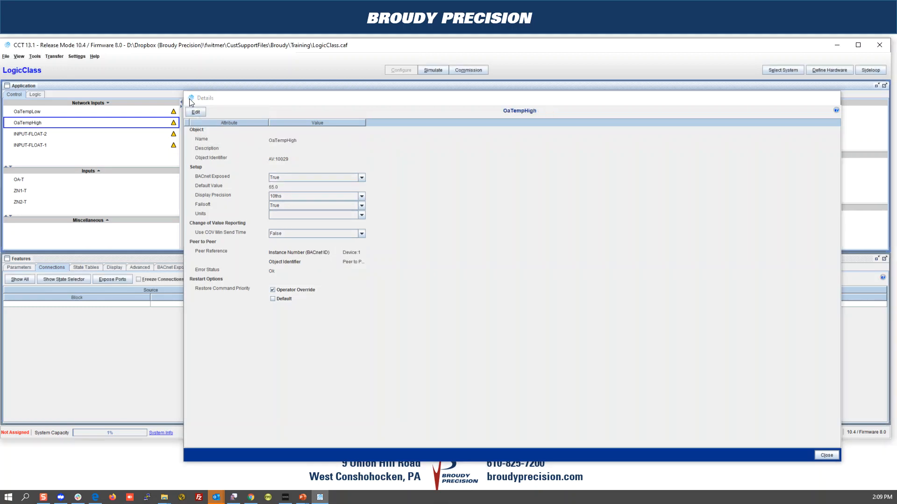
# Step: Rename INPUT-FLOAT-2 to HwLowStpt with a default value of 120
pyautogui.click(39, 134)
pyautogui.doubleClick(40, 134)
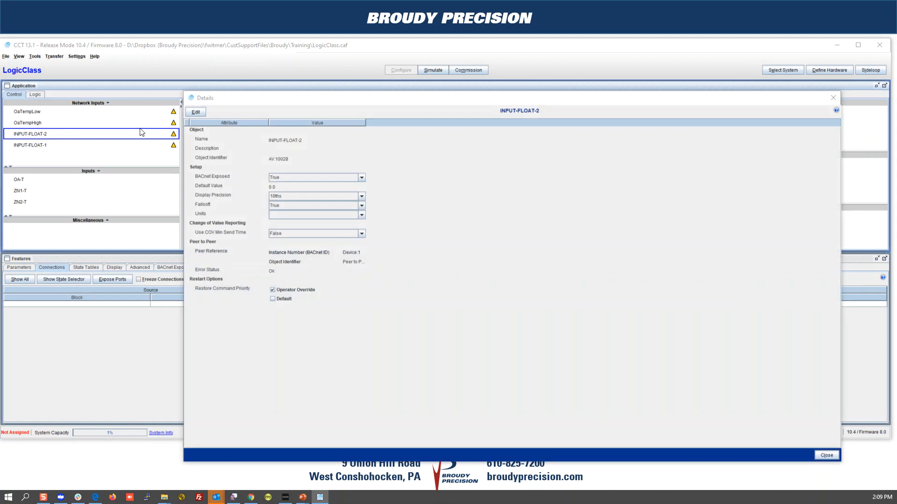
pyautogui.click(201, 113)
pyautogui.tripleClick(310, 139)
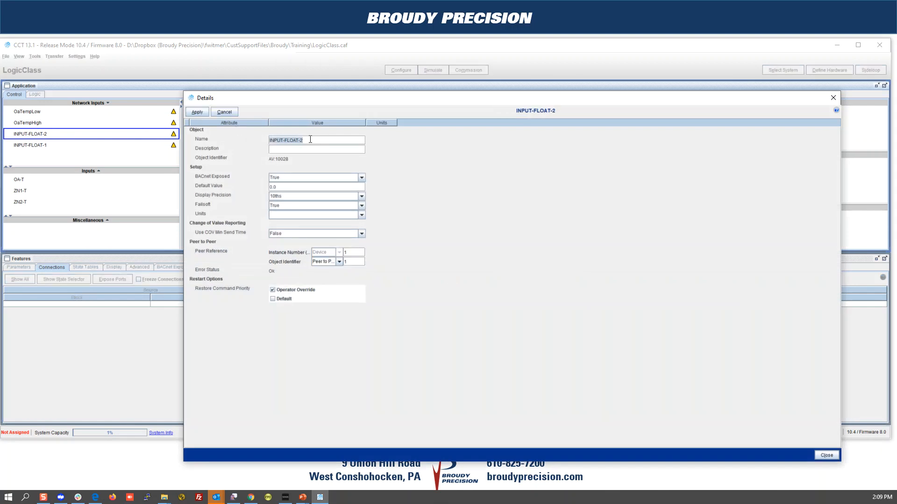
pyautogui.write('He')
pyautogui.write('w')
pyautogui.write('LowStpt')
pyautogui.click(283, 187)
pyautogui.write('120')
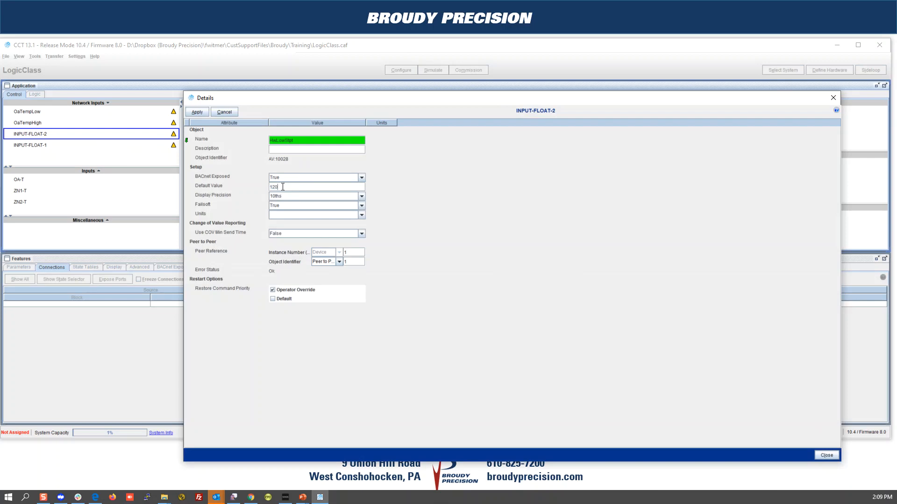
pyautogui.click(191, 111)
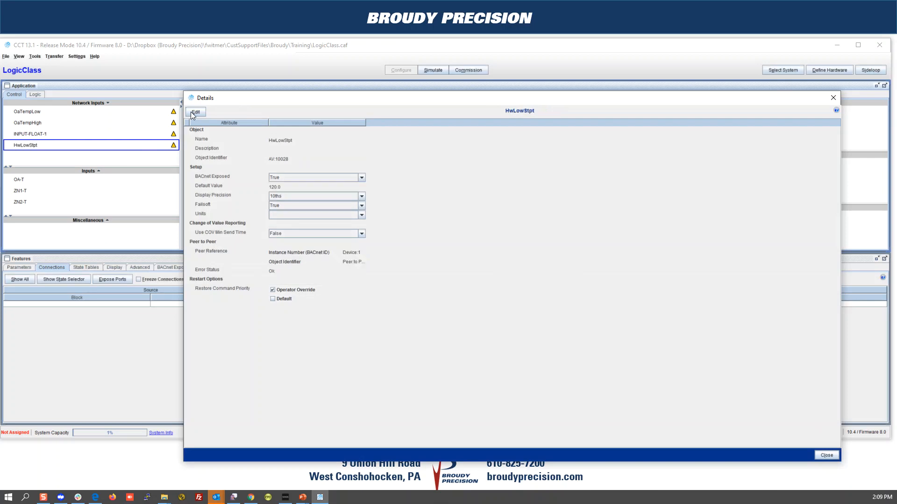
pyautogui.doubleClick(191, 99)
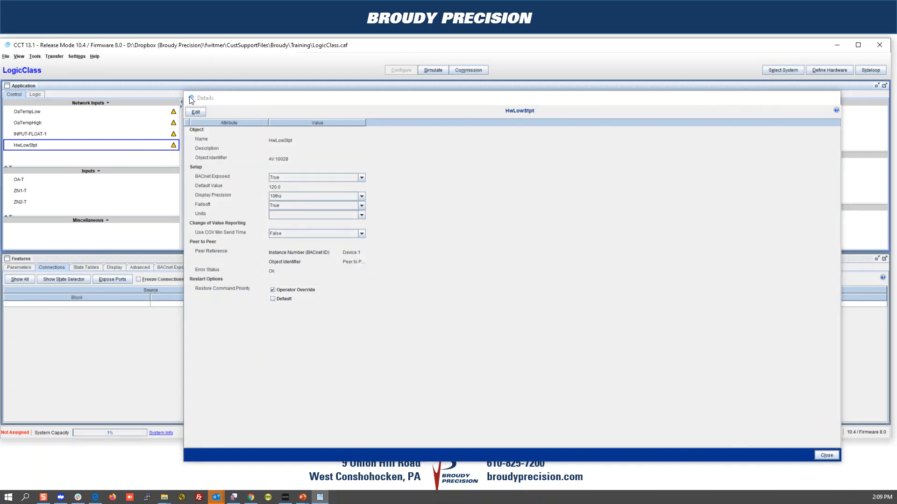
# Step: Rename INPUT-FLOAT-1 to HwHighStpt with a default value of 180
pyautogui.click(42, 137)
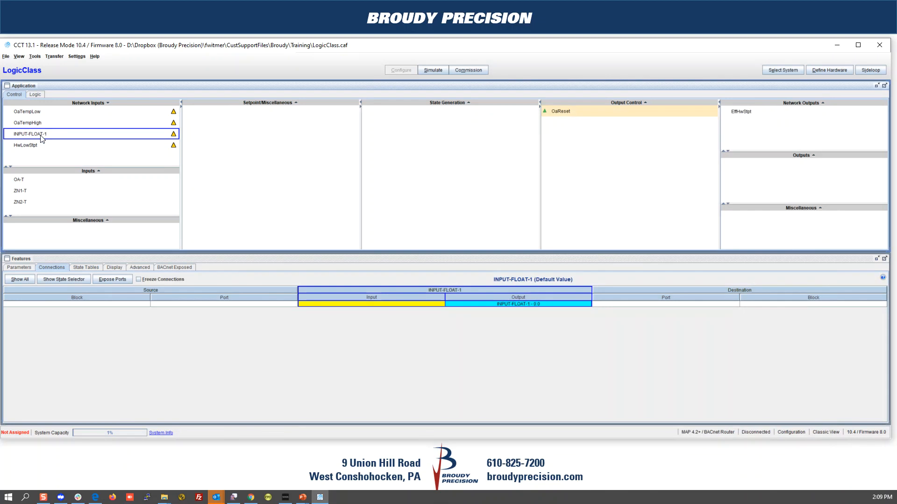
pyautogui.doubleClick(41, 136)
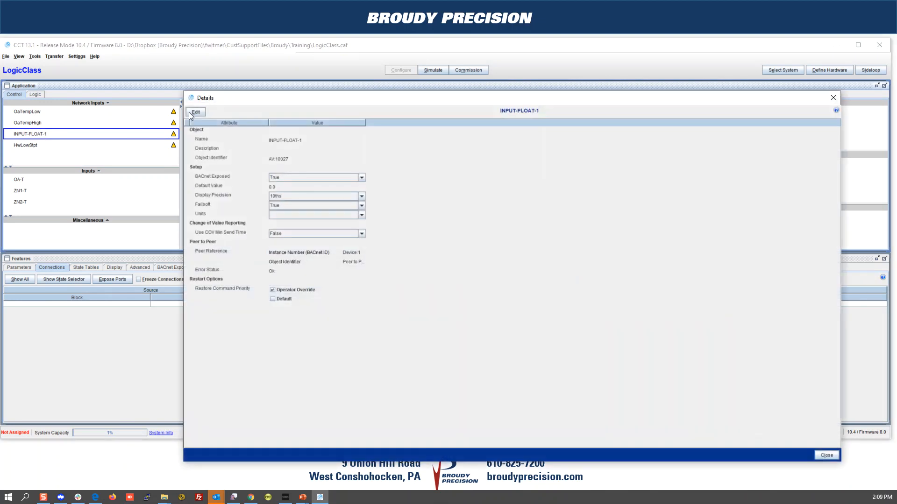
pyautogui.click(190, 112)
pyautogui.tripleClick(311, 139)
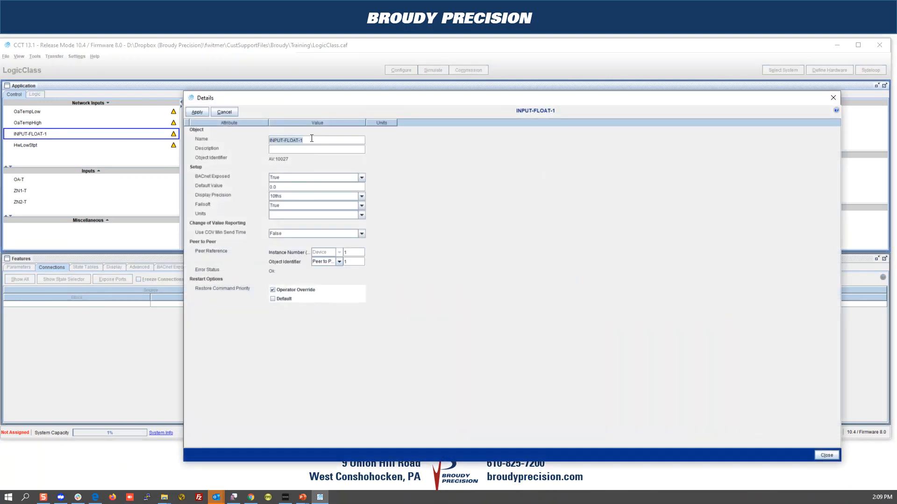
pyautogui.write('HwHighStpt')
pyautogui.tripleClick(281, 188)
pyautogui.write('180')
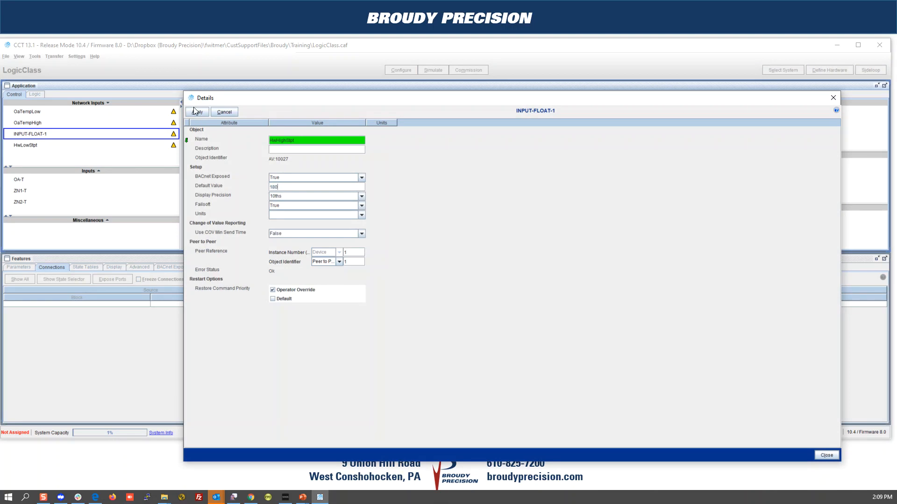
pyautogui.click(197, 112)
pyautogui.doubleClick(191, 97)
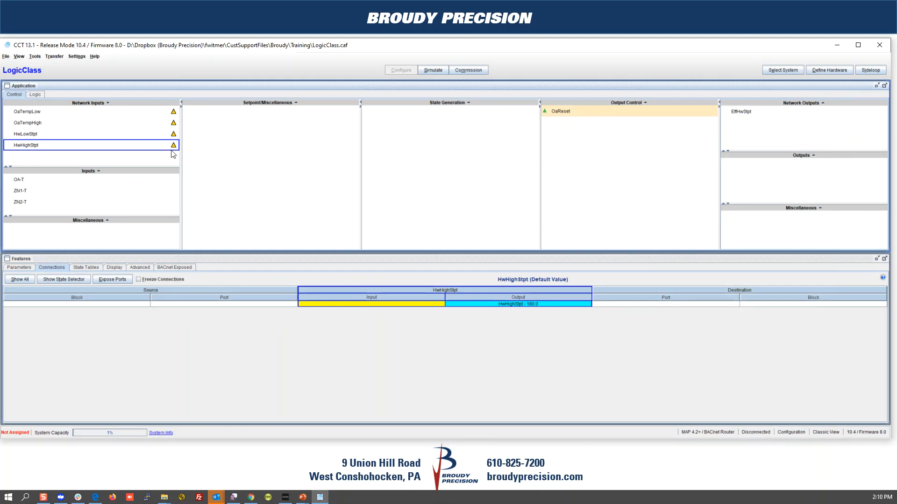
# Step: Connect OaTempLow and OaTempHigh as sources for OaReset's matching inputs
pyautogui.click(613, 114)
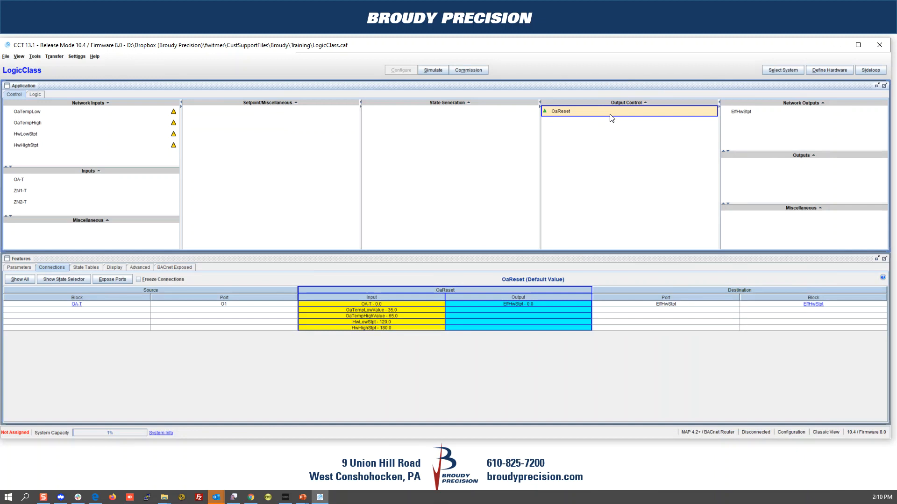
pyautogui.doubleClick(373, 316)
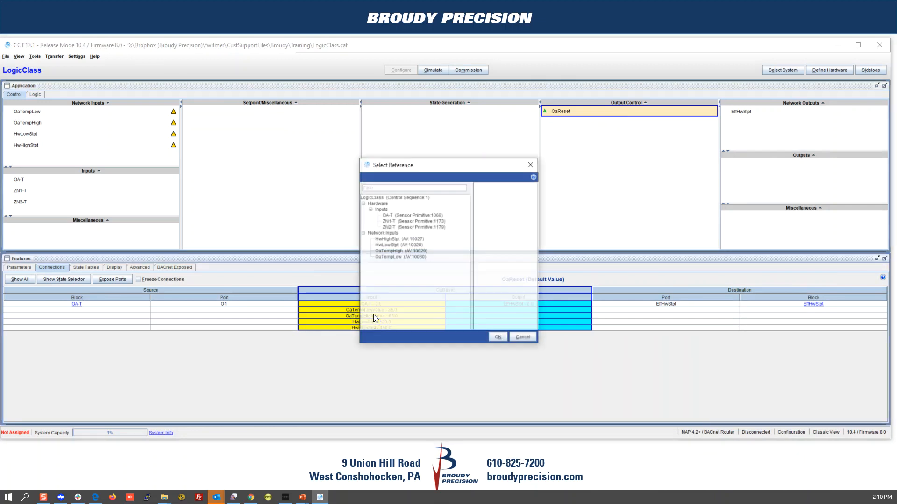
pyautogui.click(391, 258)
pyautogui.click(494, 339)
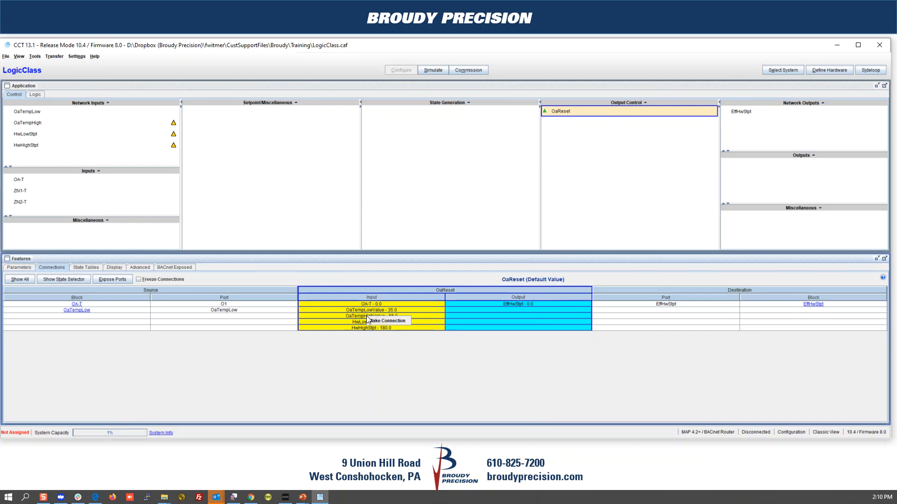
pyautogui.click(374, 323)
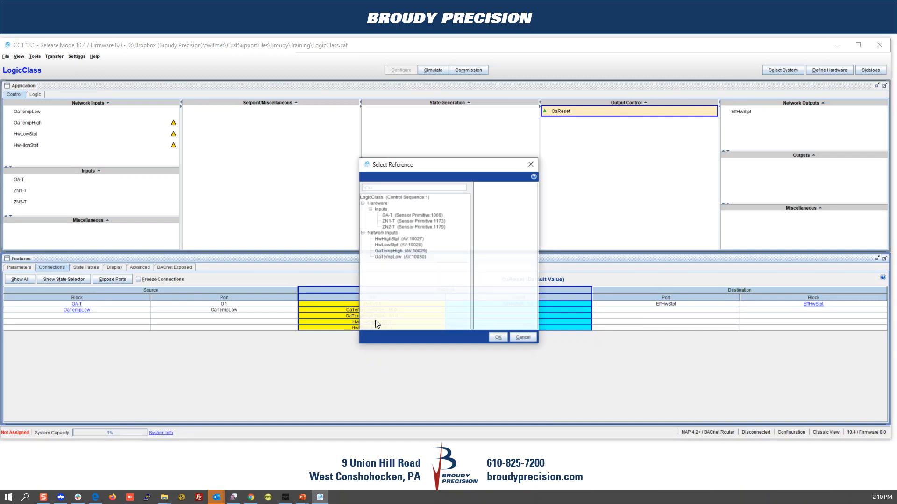
pyautogui.click(382, 258)
pyautogui.click(382, 250)
pyautogui.click(498, 340)
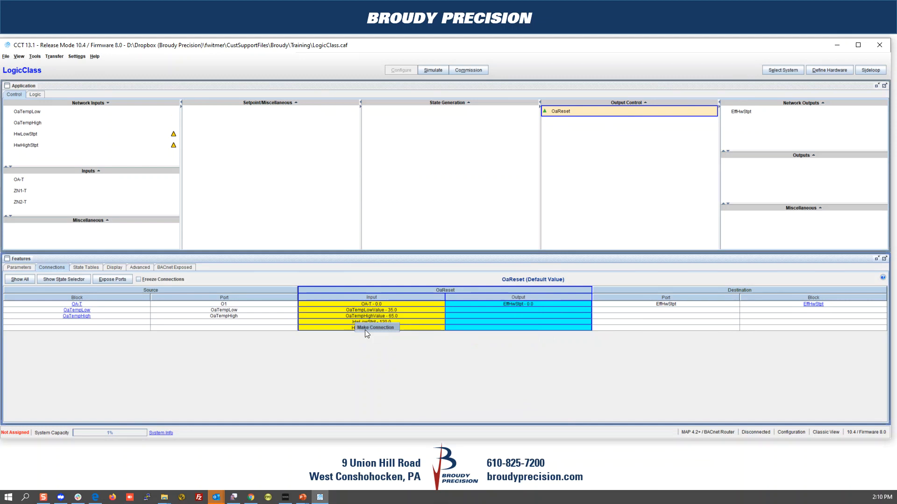
# Step: Connect HwLowStpt and HwHighStpt as sources for OaReset's matching inputs
pyautogui.click(365, 329)
pyautogui.click(391, 244)
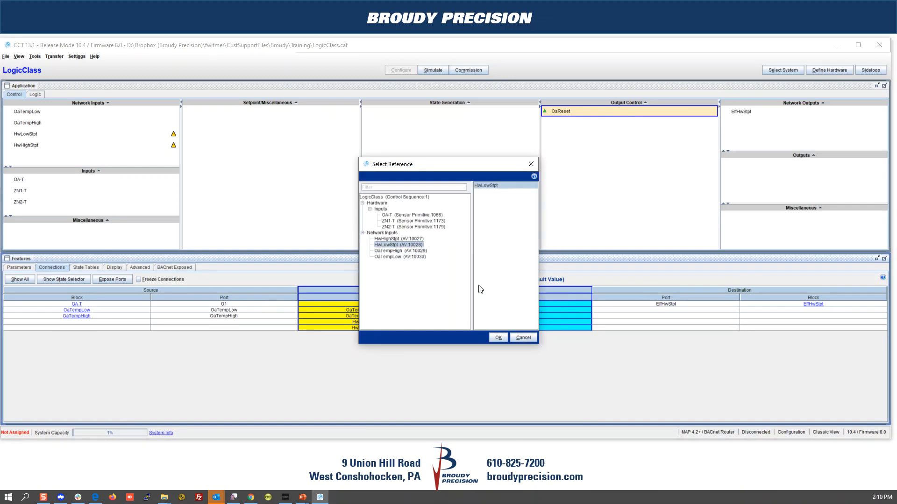
pyautogui.click(498, 337)
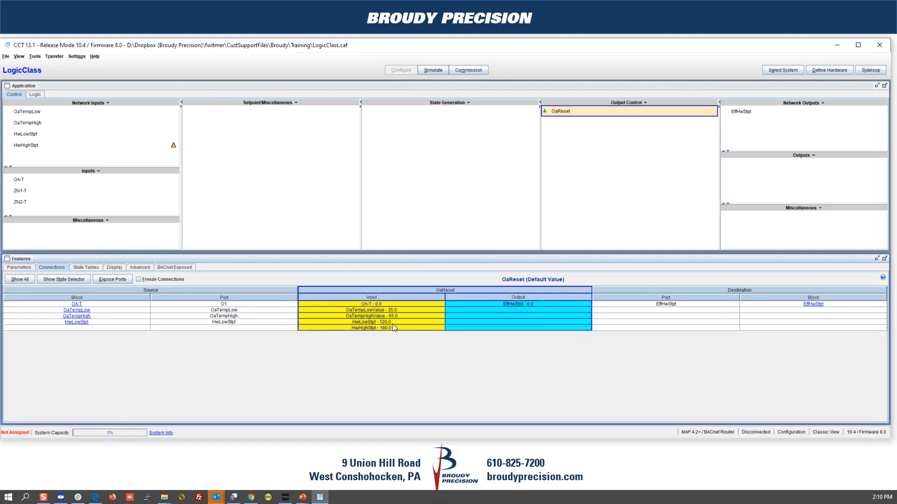
pyautogui.click(365, 329)
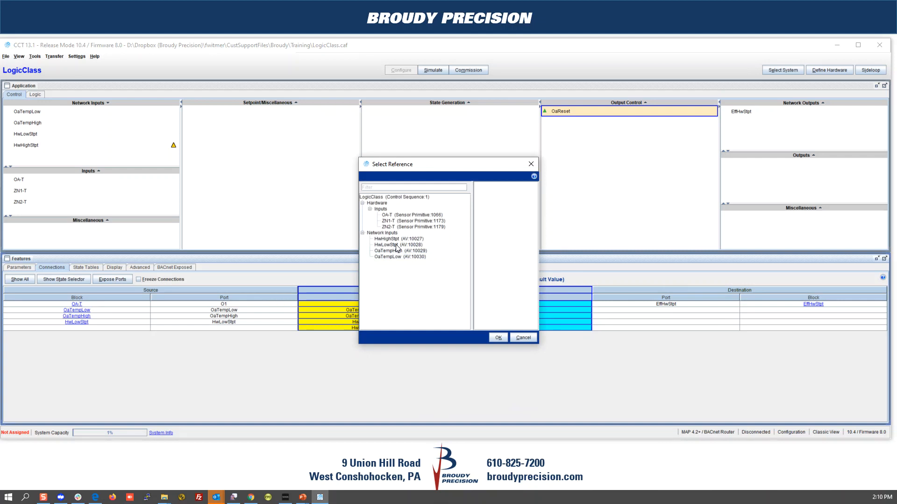
pyautogui.click(398, 240)
pyautogui.click(496, 337)
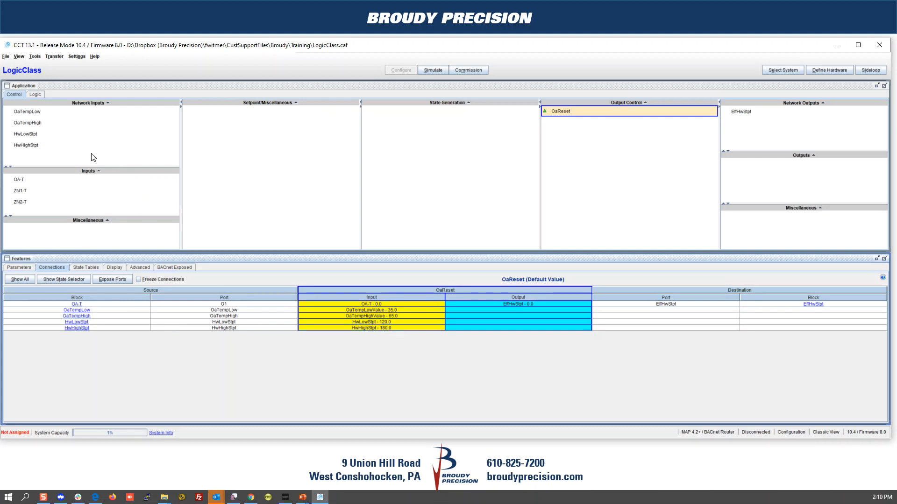
pyautogui.doubleClick(26, 134)
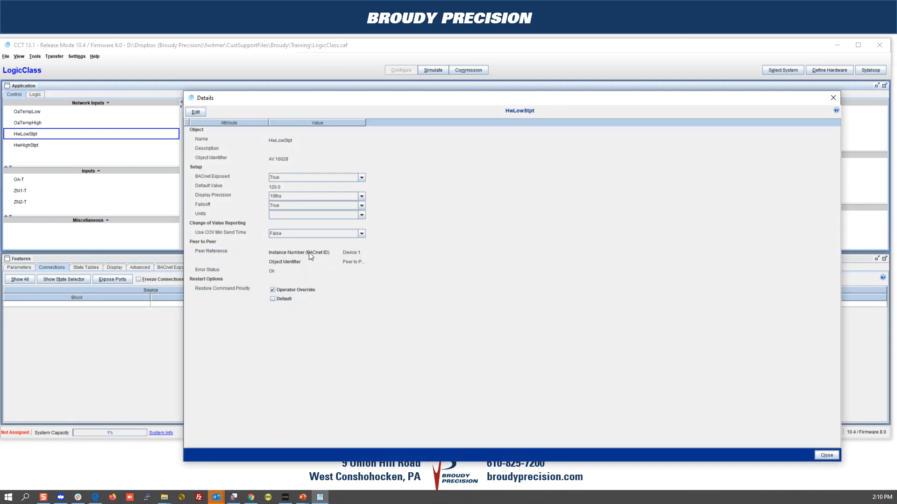
pyautogui.click(196, 113)
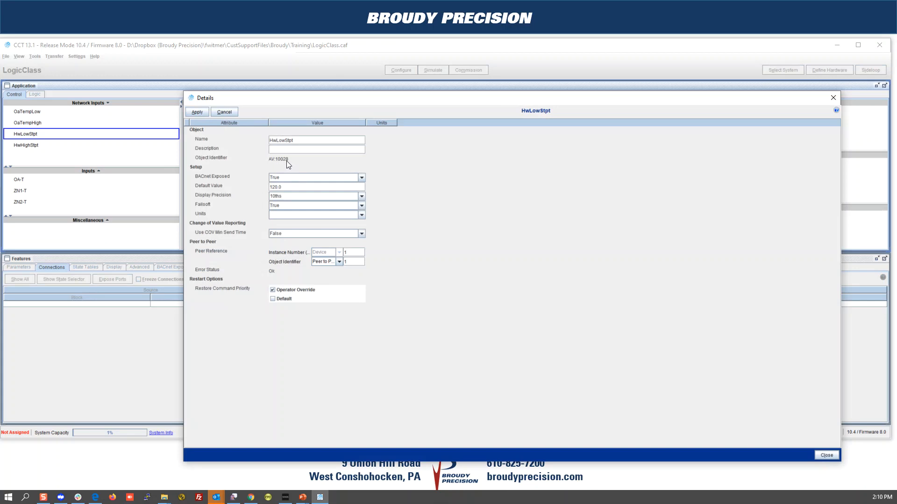
pyautogui.doubleClick(189, 98)
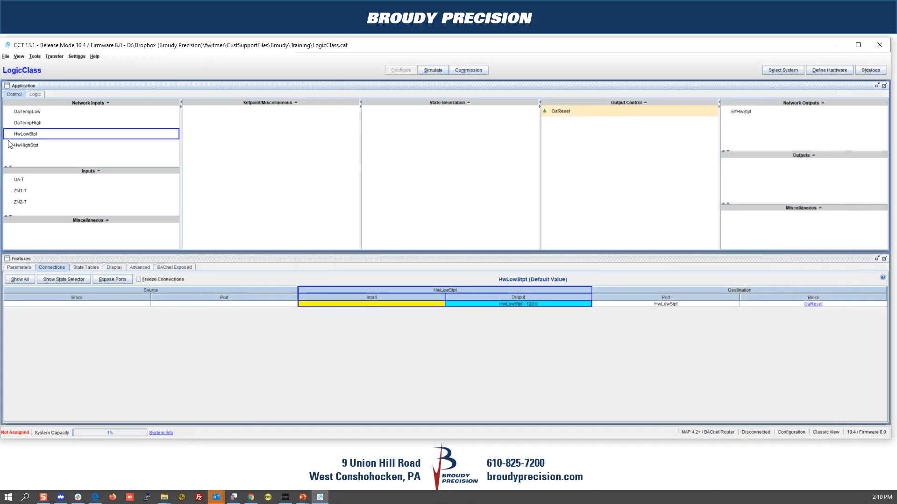
pyautogui.click(587, 112)
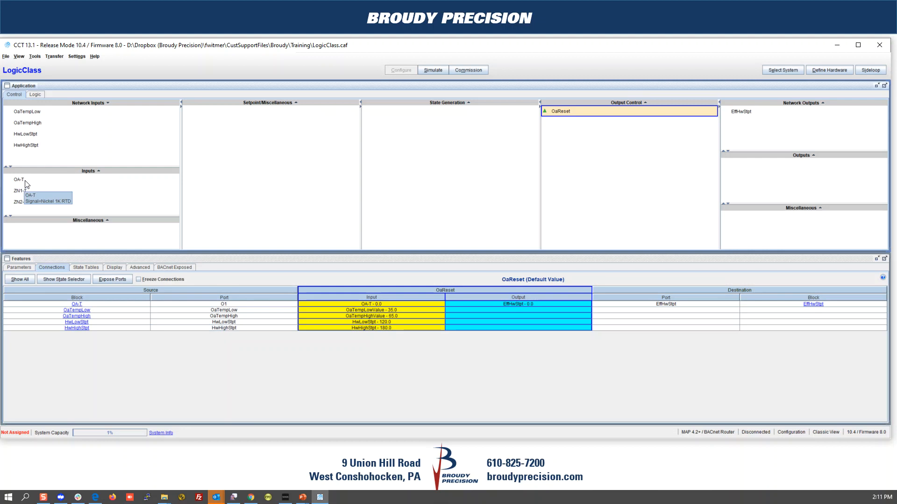
# Step: Create one INPUT-FLOAT network input named niOaTemp
pyautogui.rightClick(95, 105)
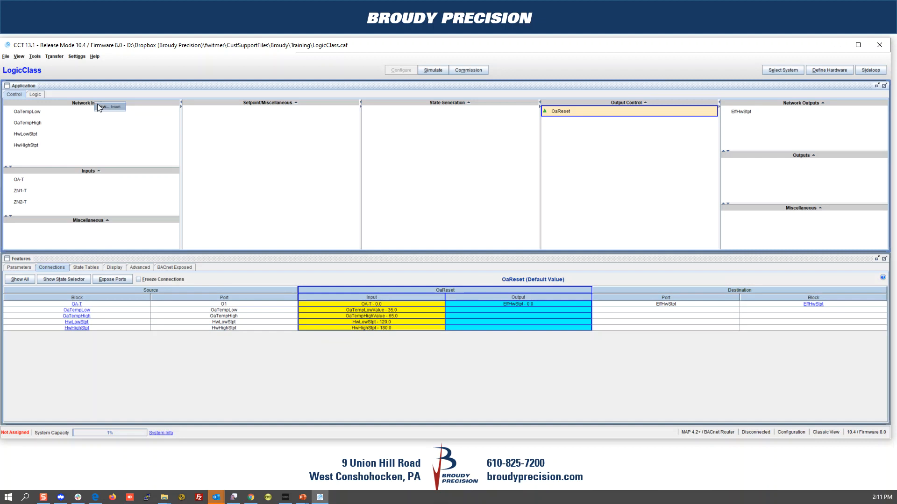
pyautogui.click(101, 106)
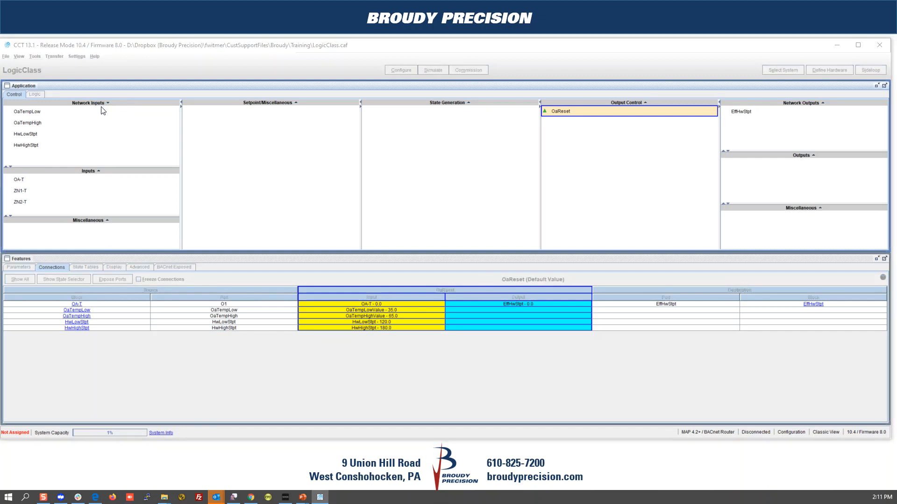
pyautogui.moveTo(274, 188); pyautogui.dragTo(420, 168)
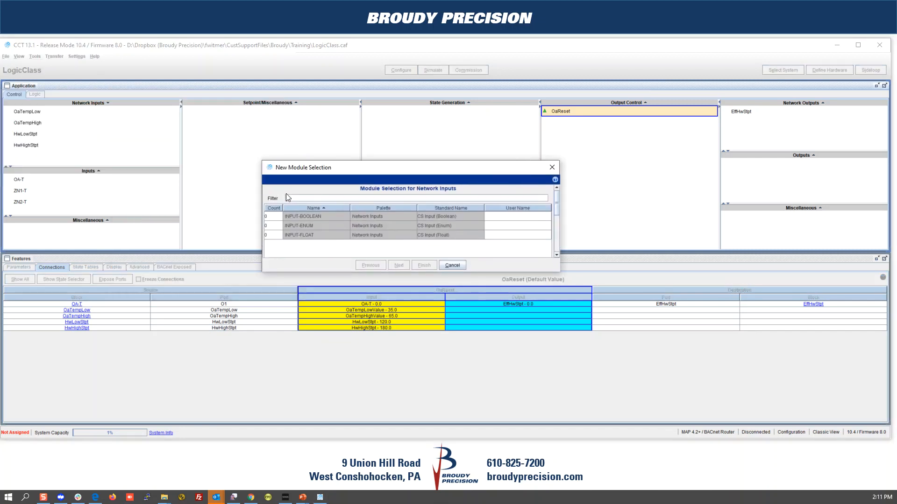
pyautogui.click(279, 234)
pyautogui.click(490, 235)
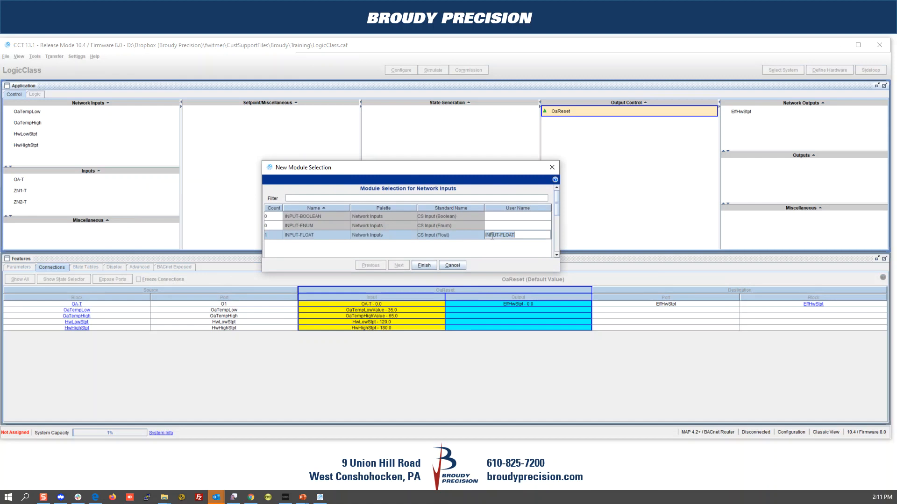
pyautogui.write('niOaTemp')
pyautogui.click(424, 265)
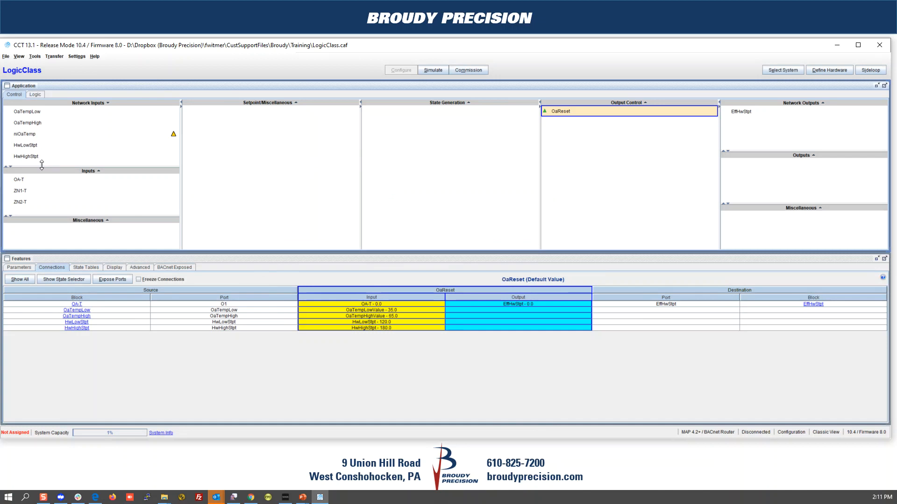
# Step: Enlarge the Network Inputs list and check the connections of HwHighStpt and niOaTemp
pyautogui.moveTo(43, 166); pyautogui.dragTo(42, 184)
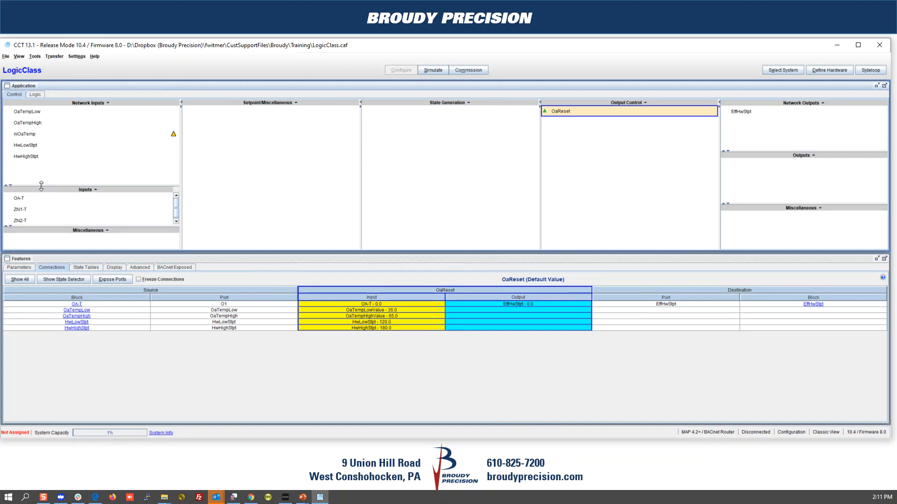
pyautogui.click(42, 156)
pyautogui.click(34, 134)
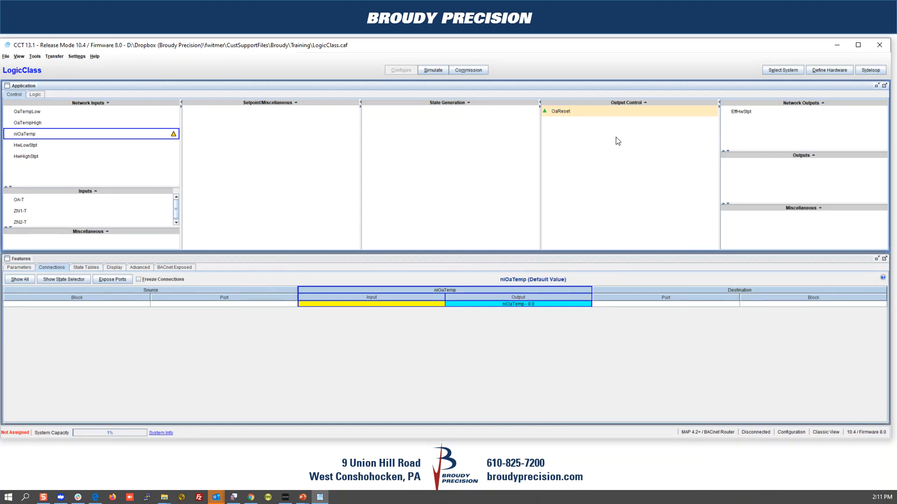
# Step: Replace OaReset's OA-T input source with the niOaTemp network input (AV:10035)
pyautogui.click(616, 113)
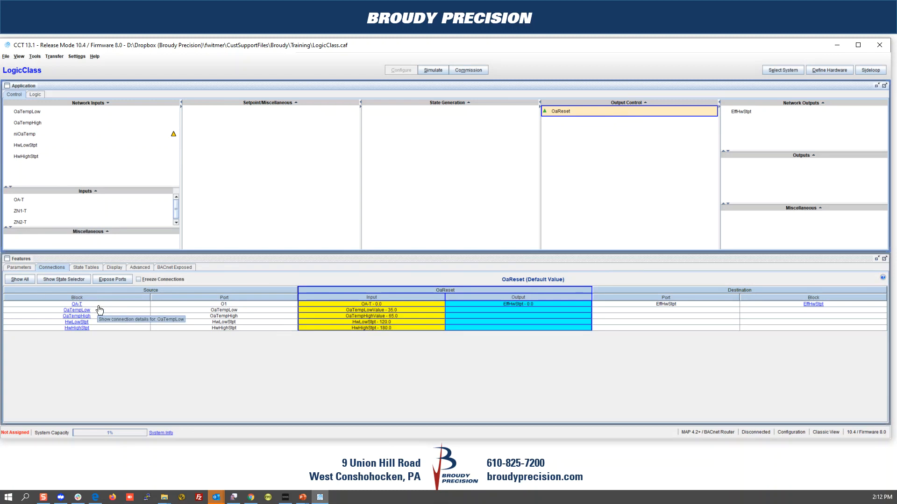
pyautogui.rightClick(368, 304)
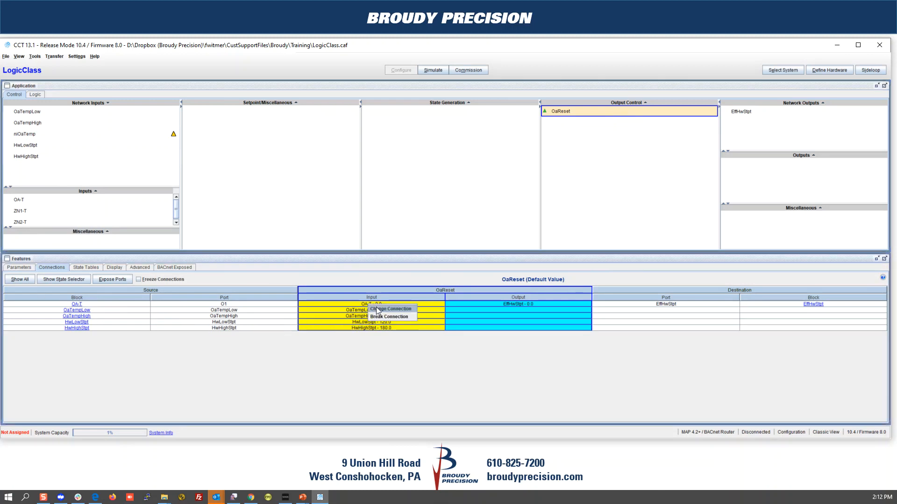
pyautogui.click(377, 309)
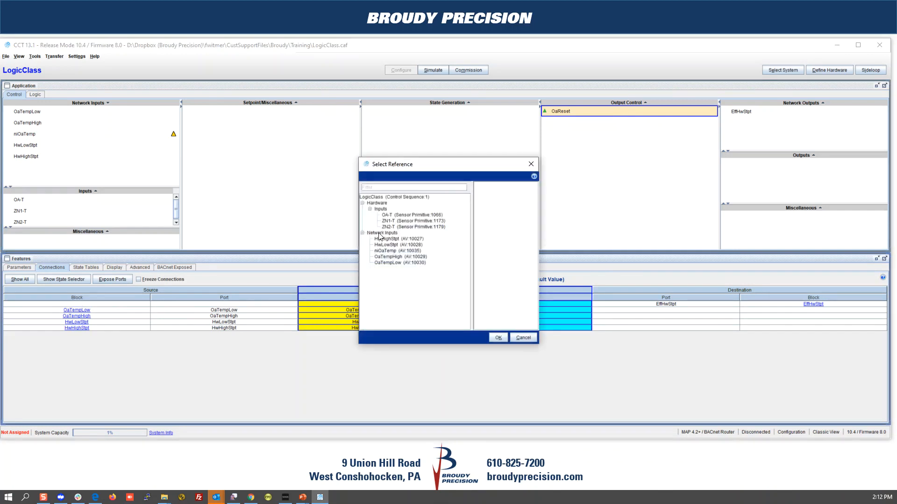
pyautogui.click(380, 251)
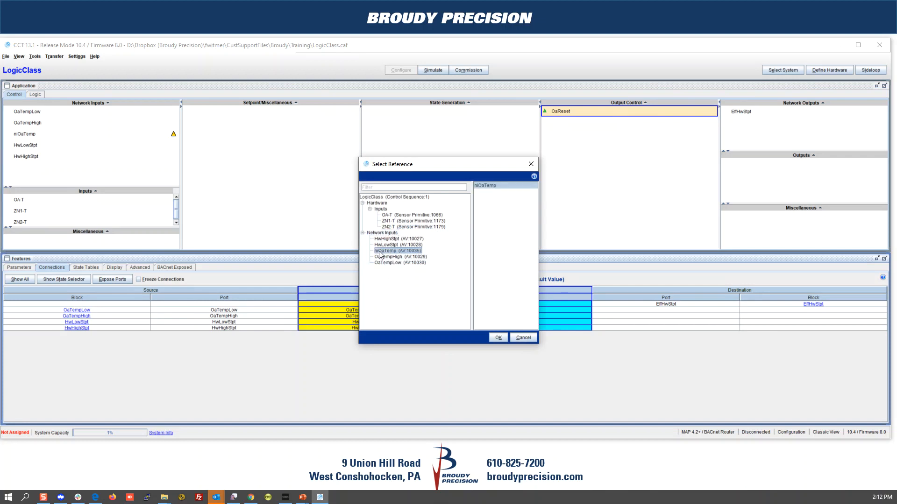
pyautogui.click(497, 337)
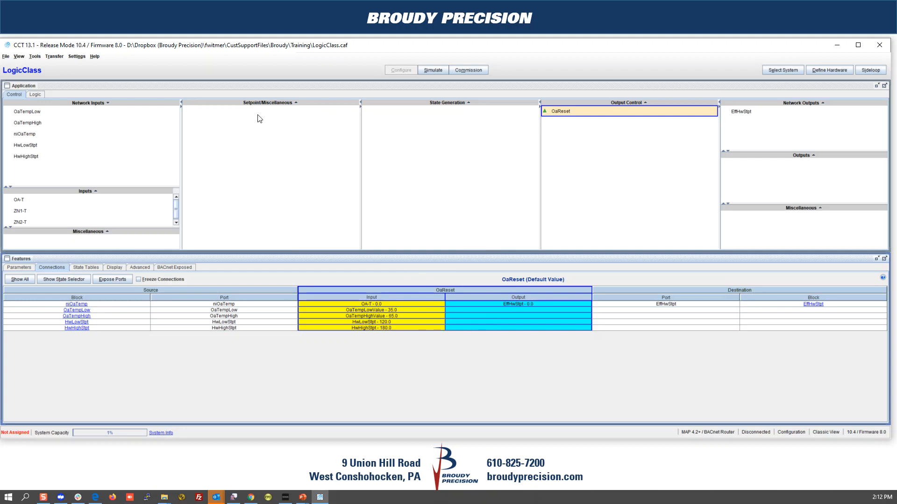
# Step: Add an Activity module named AverageTemp to the Setpoint/Miscellaneous column
pyautogui.rightClick(252, 104)
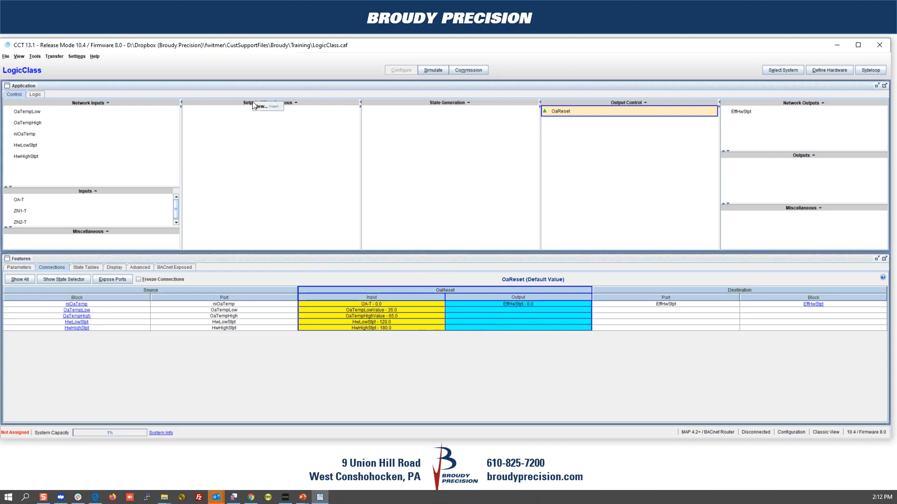
pyautogui.click(259, 107)
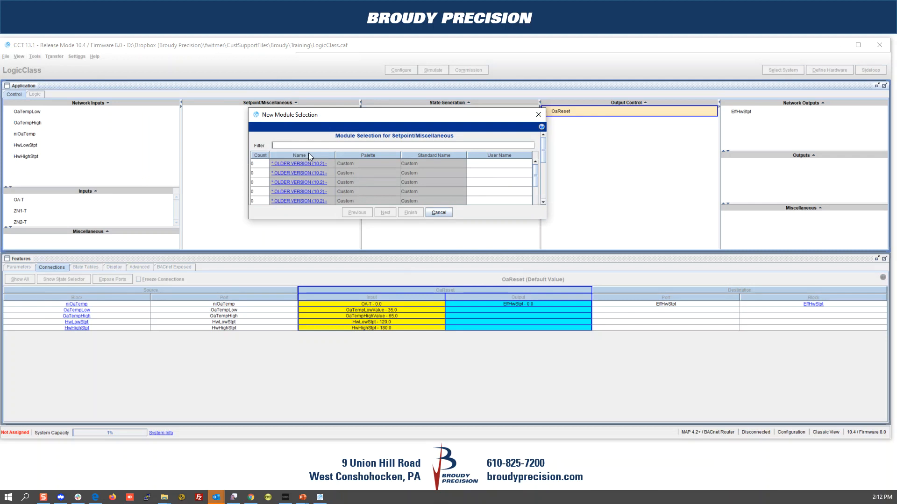
pyautogui.scroll(-2, 288, 183)
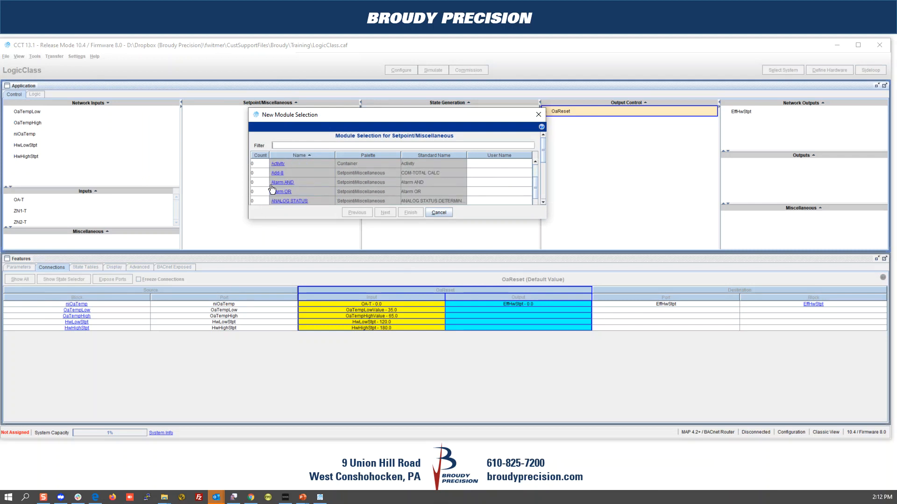
pyautogui.click(264, 164)
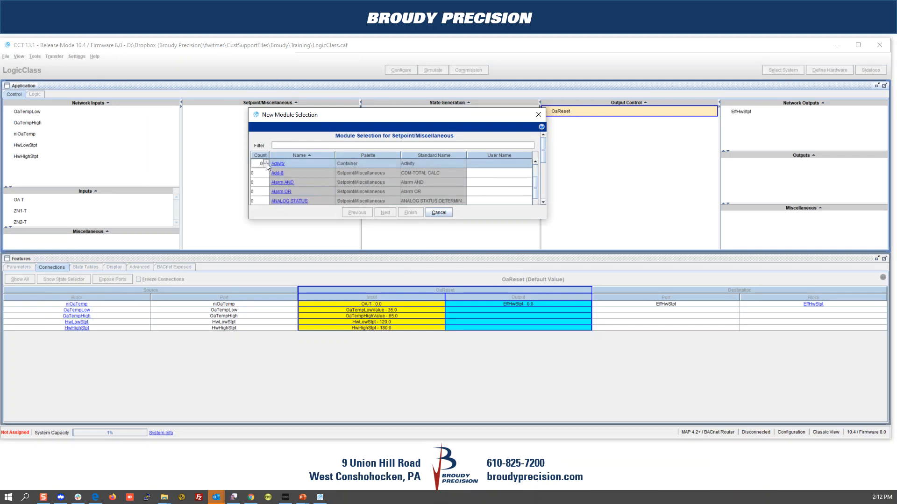
pyautogui.click(479, 164)
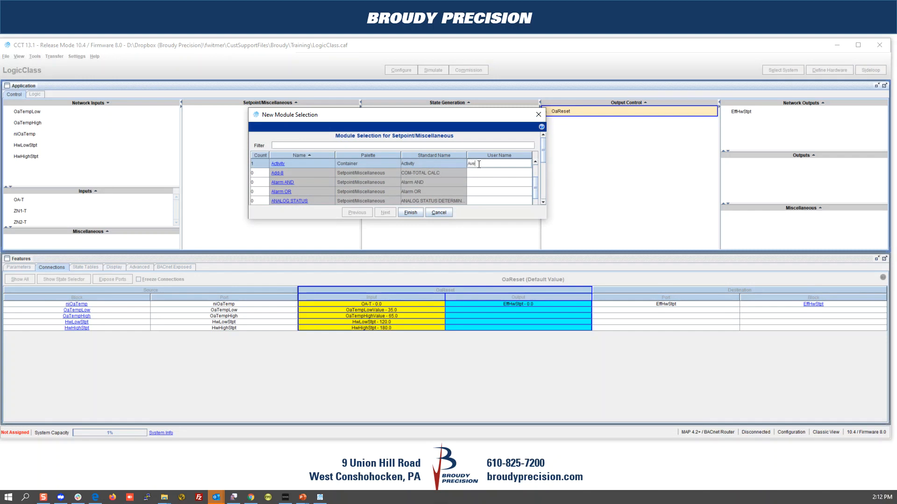
pyautogui.write('AverageTemp')
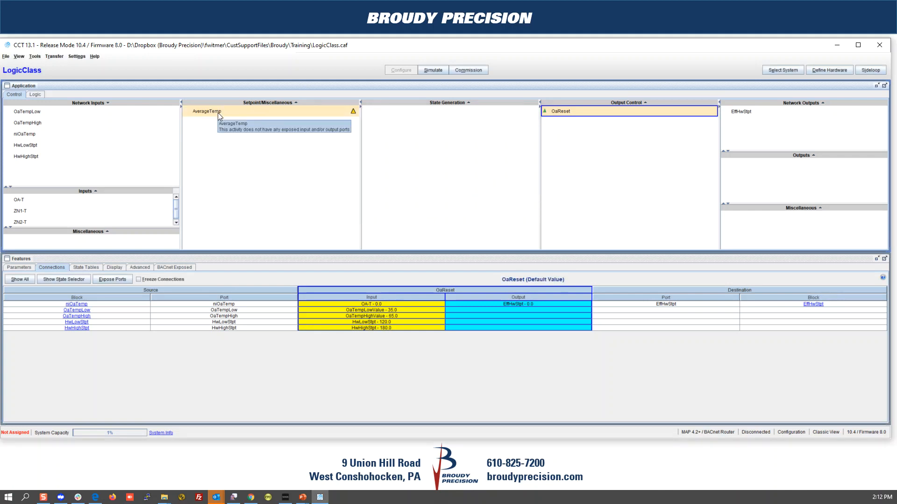
# Step: Create an OUTPUT-FLOAT network output with user name AvgRmTemp
pyautogui.rightClick(779, 102)
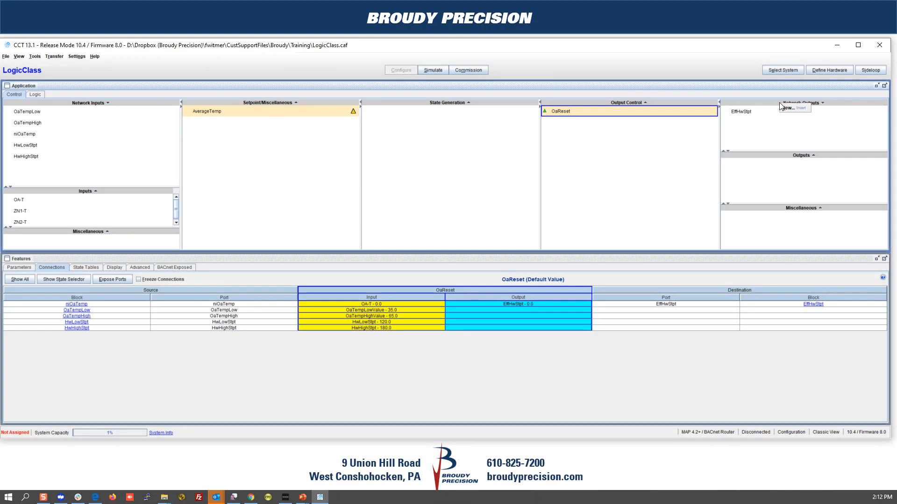
pyautogui.click(785, 108)
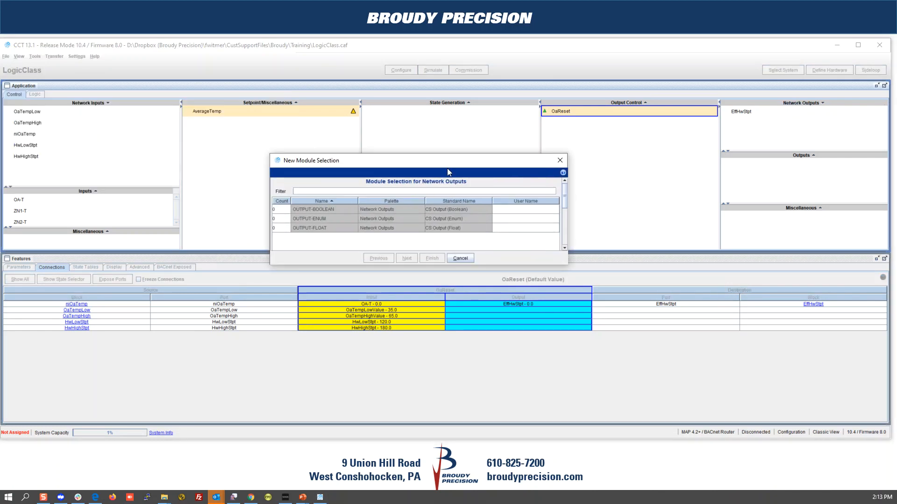
pyautogui.click(284, 227)
pyautogui.doubleClick(525, 228)
pyautogui.write('AvgRmTemp')
pyautogui.click(426, 258)
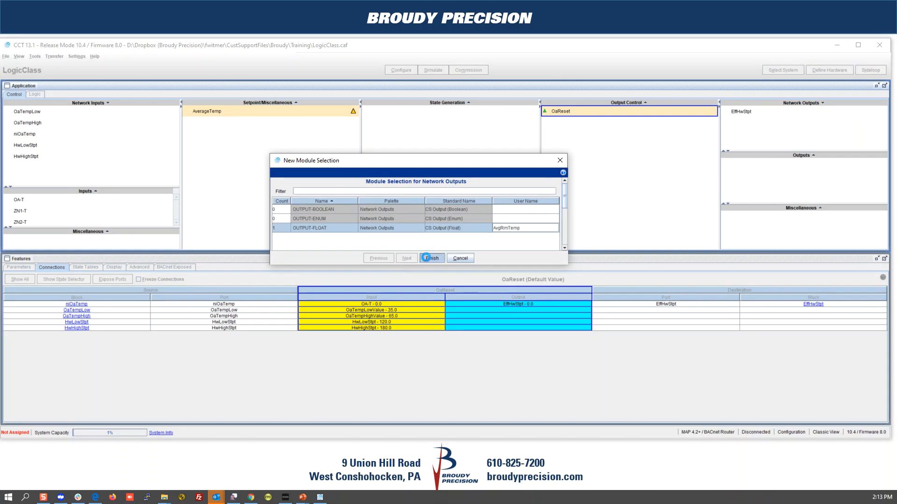
pyautogui.click(427, 258)
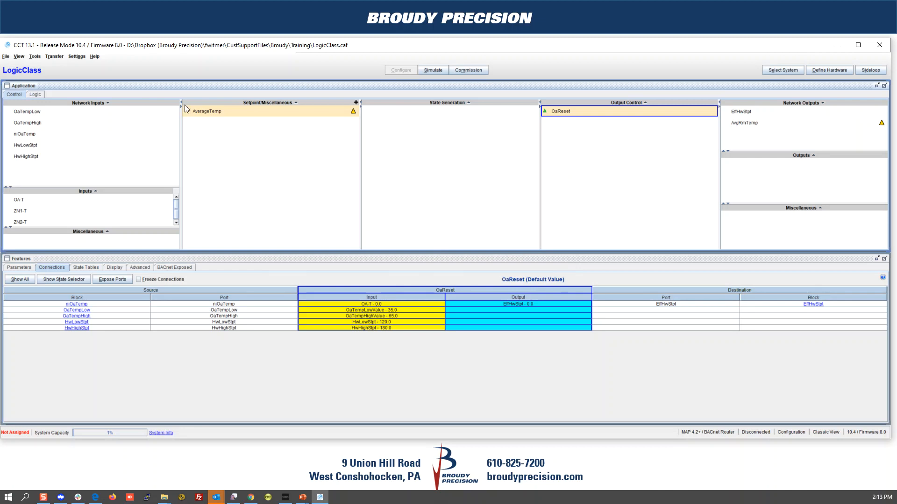
pyautogui.click(209, 112)
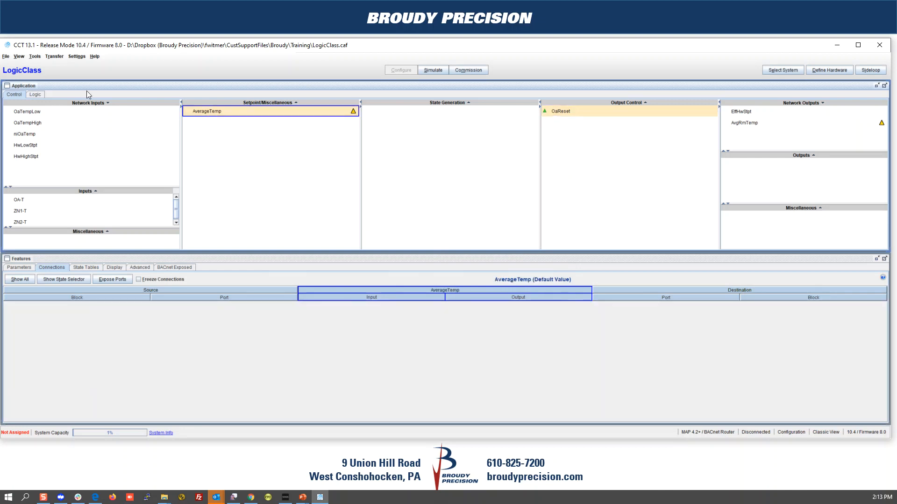
# Step: In AverageTemp's maximized logic diagram, place a float input block named RM1-T
pyautogui.click(36, 94)
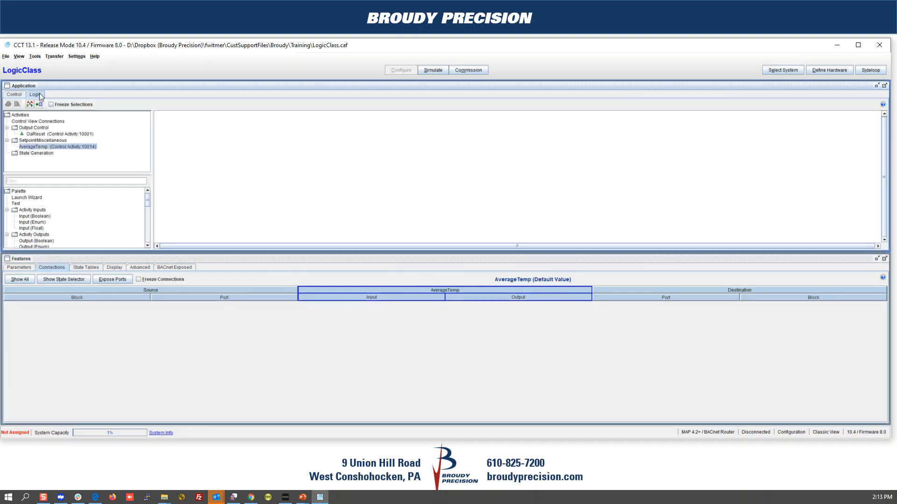
pyautogui.click(885, 86)
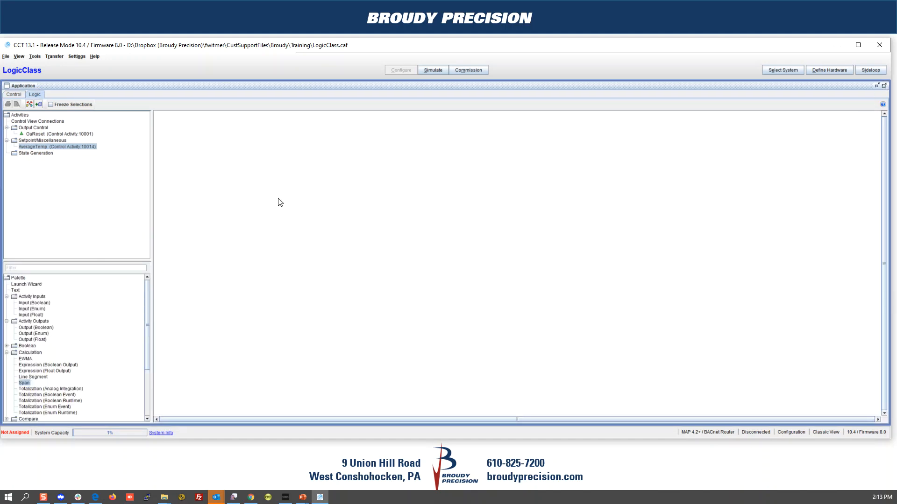
pyautogui.click(30, 316)
pyautogui.click(202, 206)
pyautogui.scroll(3, 227, 185)
pyautogui.scroll(3, 230, 253)
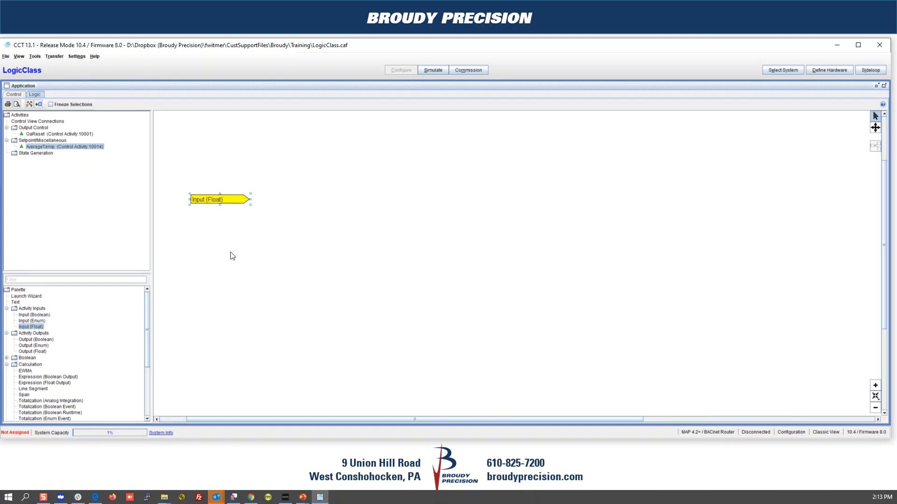
pyautogui.scroll(1, 233, 256)
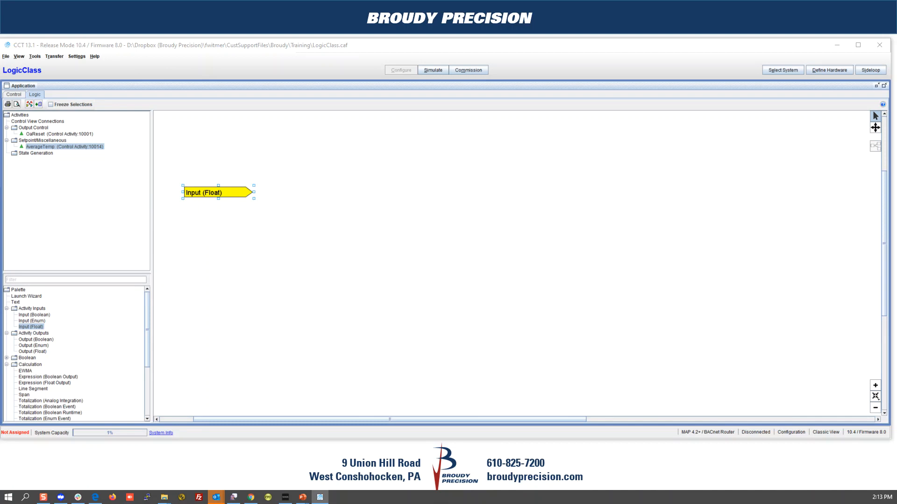
pyautogui.moveTo(0, 158); pyautogui.dragTo(375, 201)
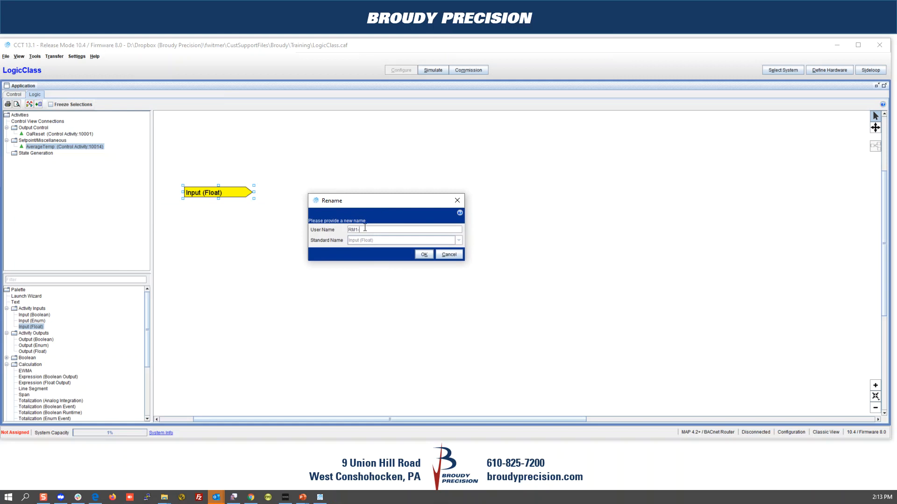
pyautogui.click(418, 255)
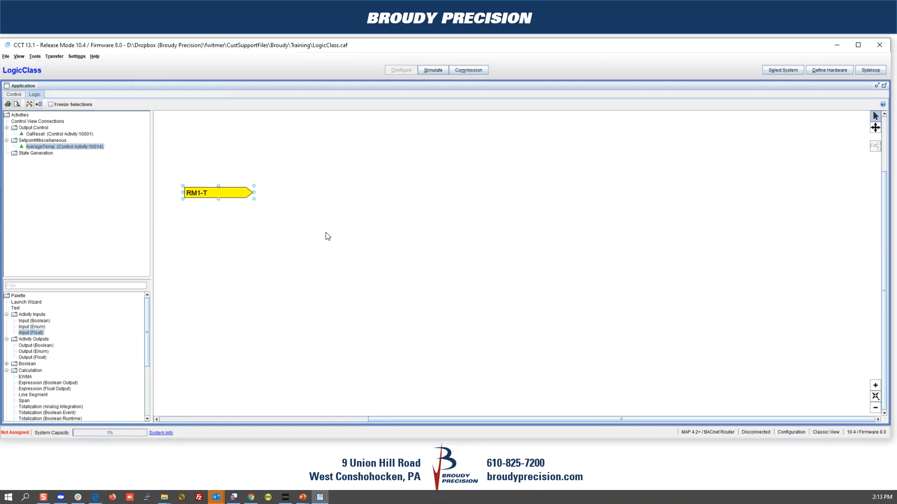
# Step: Duplicate RM1-T below the original and rename the copy RM2-T
pyautogui.rightClick(204, 196)
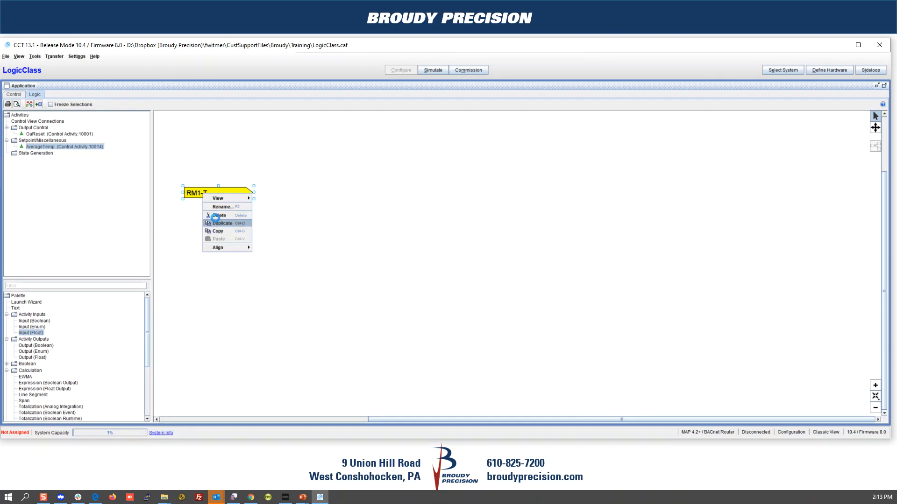
pyautogui.click(223, 223)
pyautogui.moveTo(229, 182); pyautogui.dragTo(242, 214)
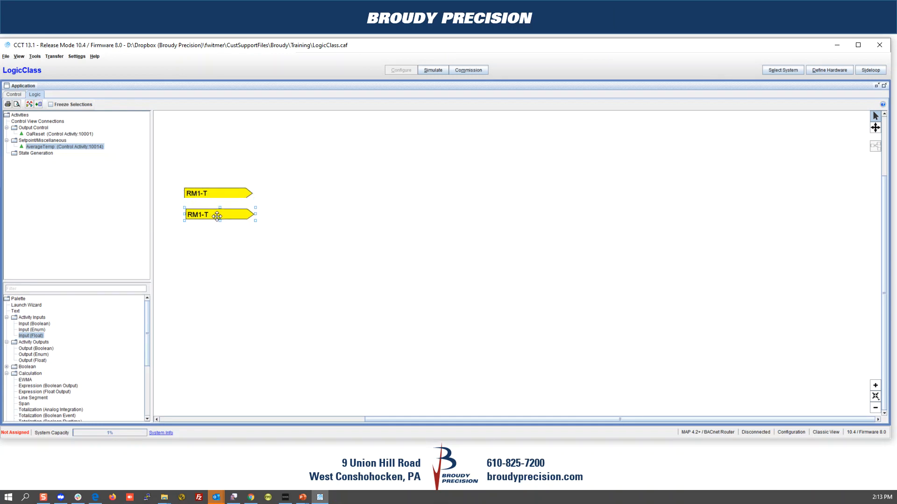
pyautogui.doubleClick(215, 218)
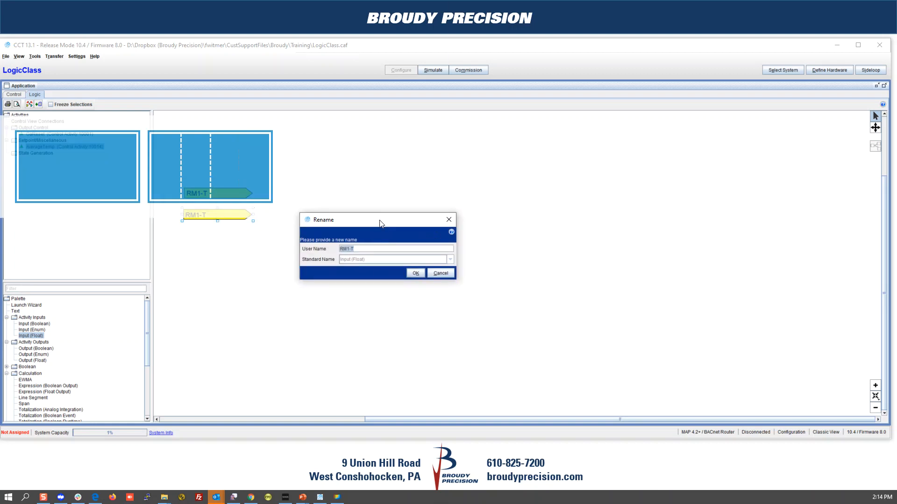
pyautogui.moveTo(348, 248); pyautogui.dragTo(350, 247)
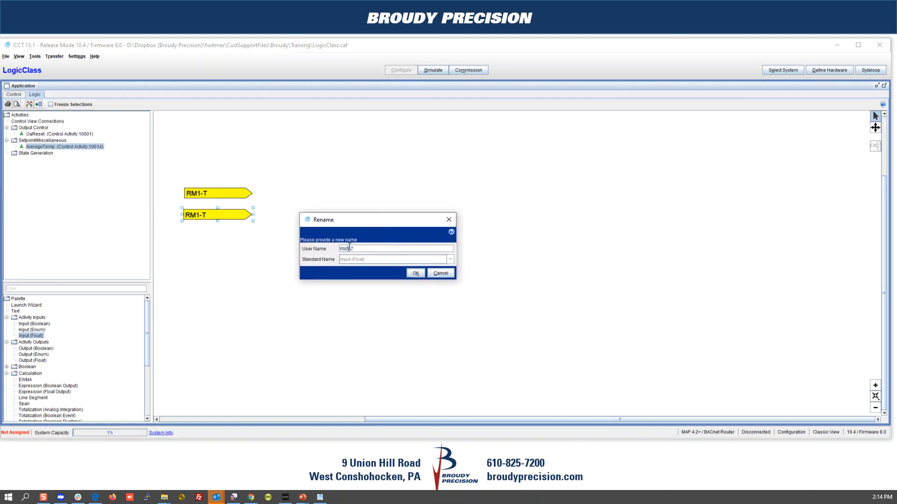
pyautogui.click(415, 273)
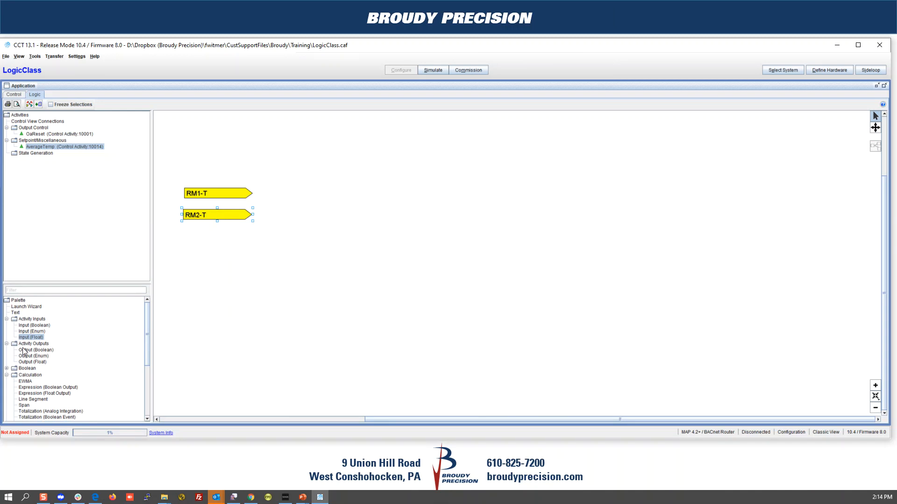
pyautogui.click(34, 363)
# Step: Place a float output block on the canvas named AvRmTemp
pyautogui.click(433, 191)
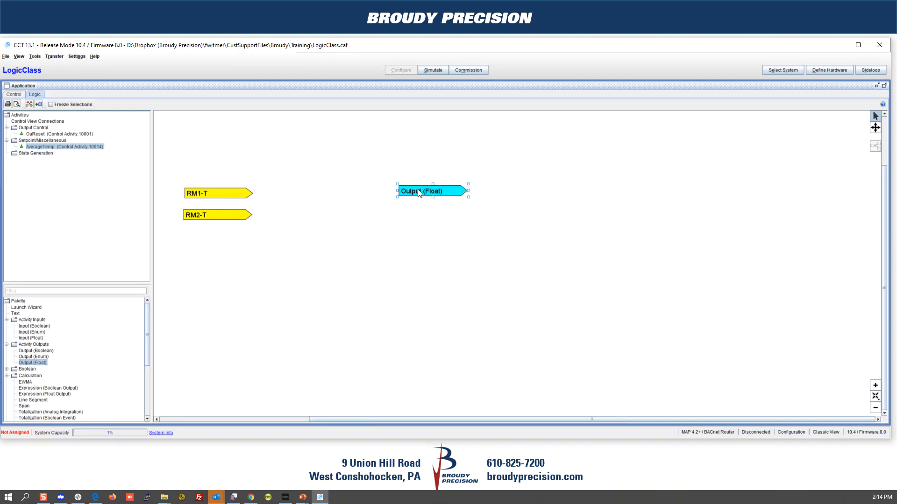
pyautogui.doubleClick(418, 190)
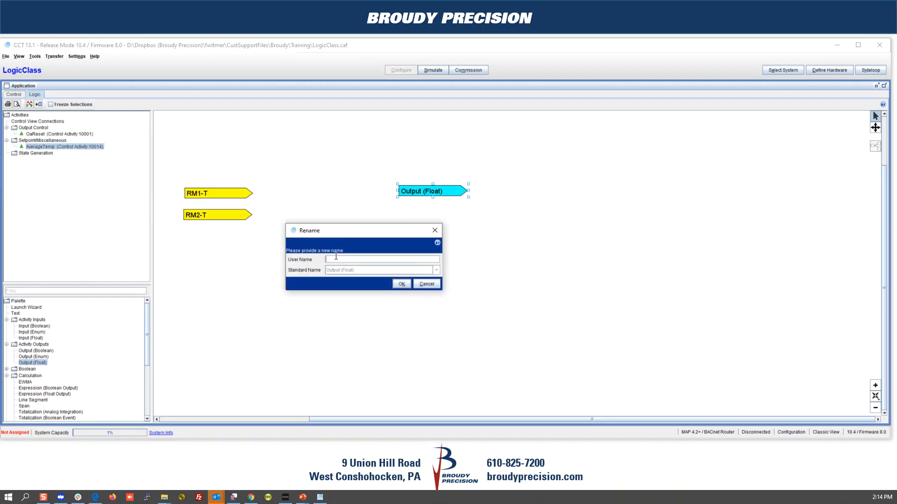
pyautogui.write('AvRmTemp')
pyautogui.click(398, 284)
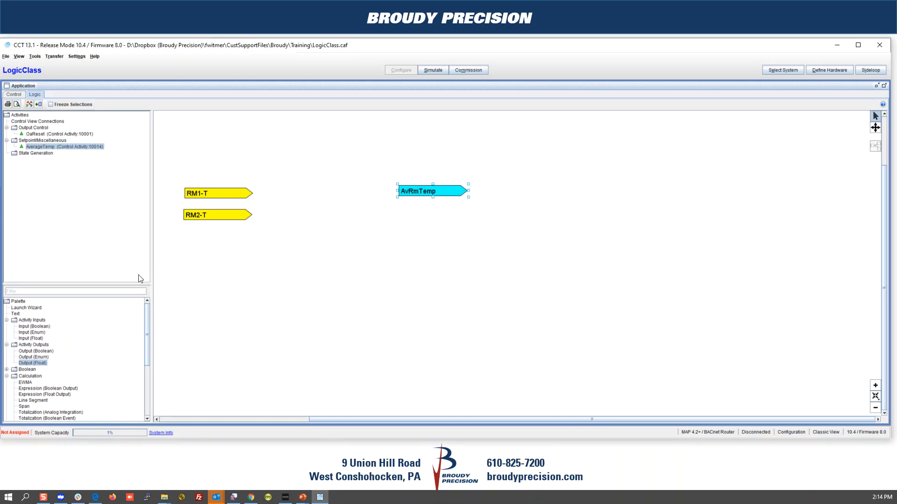
# Step: Add a Statistical AVG block and wire RM1-T into its first input
pyautogui.moveTo(110, 284); pyautogui.dragTo(112, 194)
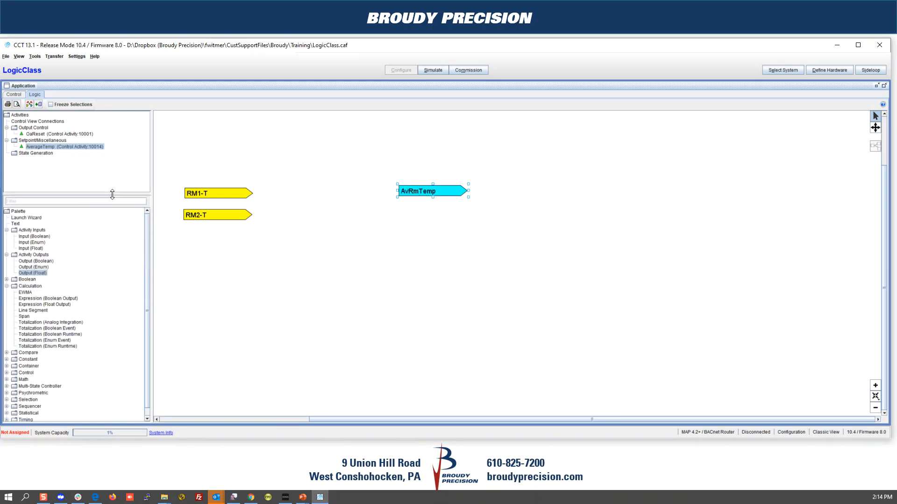
pyautogui.click(6, 286)
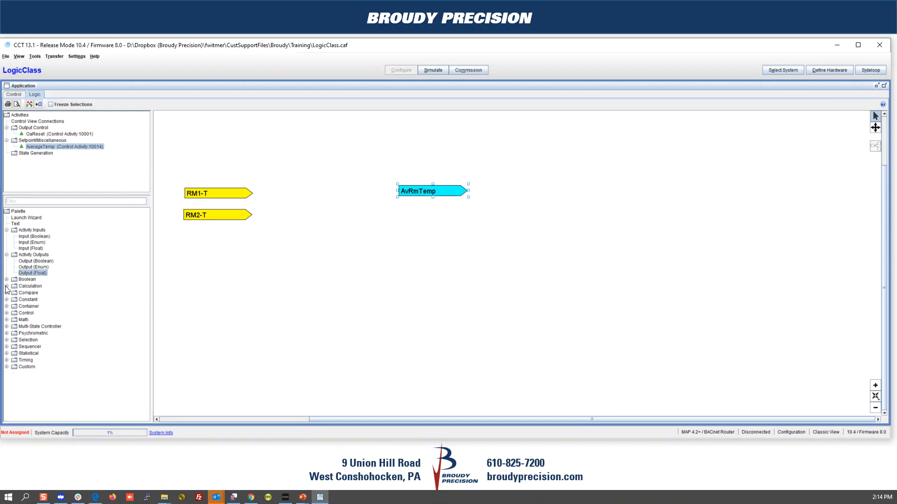
pyautogui.click(7, 313)
pyautogui.click(7, 313)
pyautogui.click(7, 320)
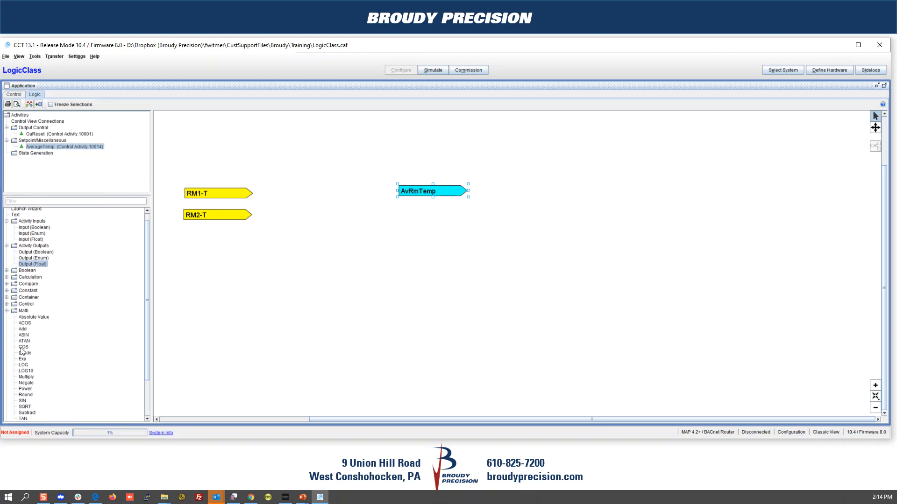
pyautogui.scroll(-1, 59, 382)
pyautogui.scroll(-2, 59, 382)
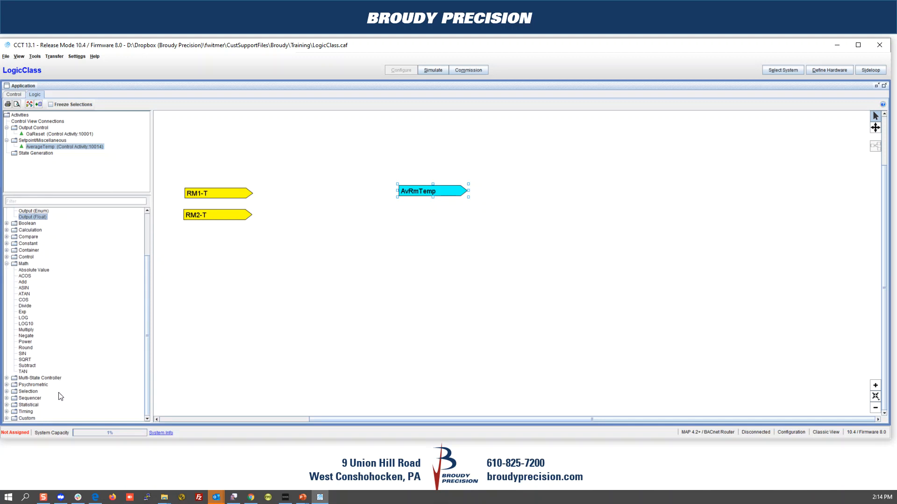
pyautogui.click(7, 405)
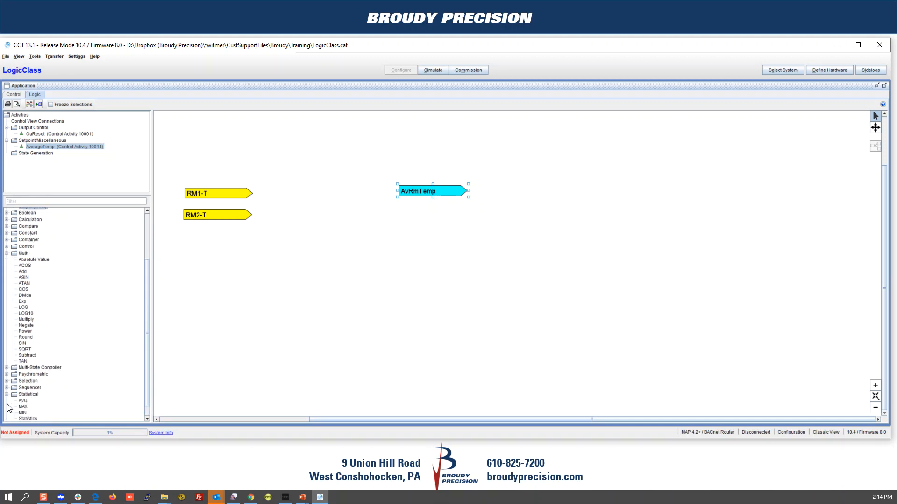
pyautogui.scroll(-1, 25, 402)
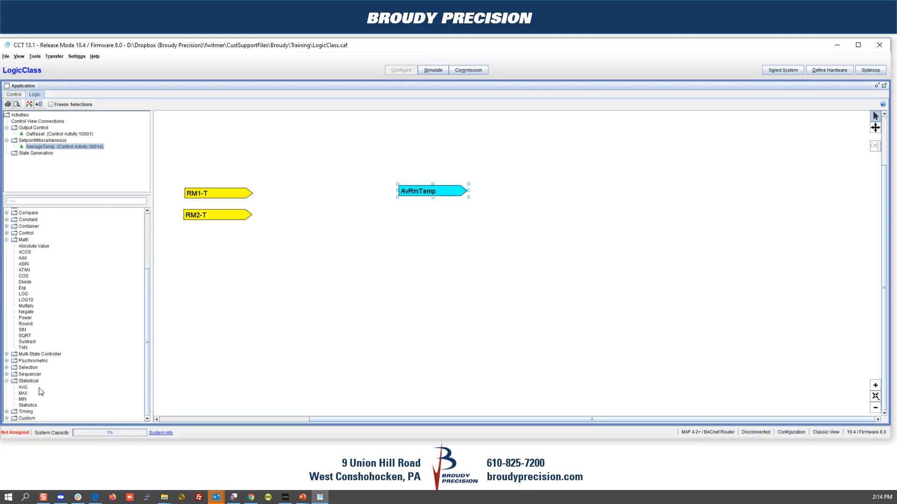
pyautogui.moveTo(295, 188); pyautogui.dragTo(300, 186)
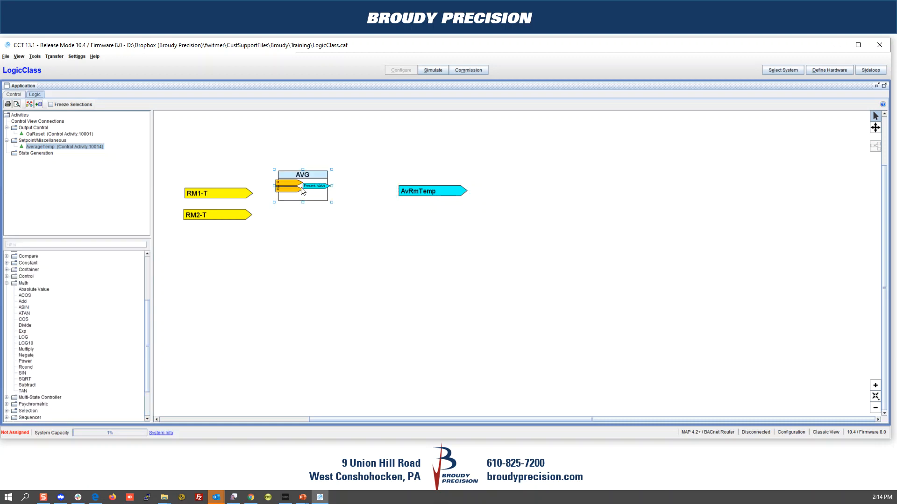
pyautogui.moveTo(248, 196); pyautogui.dragTo(400, 191)
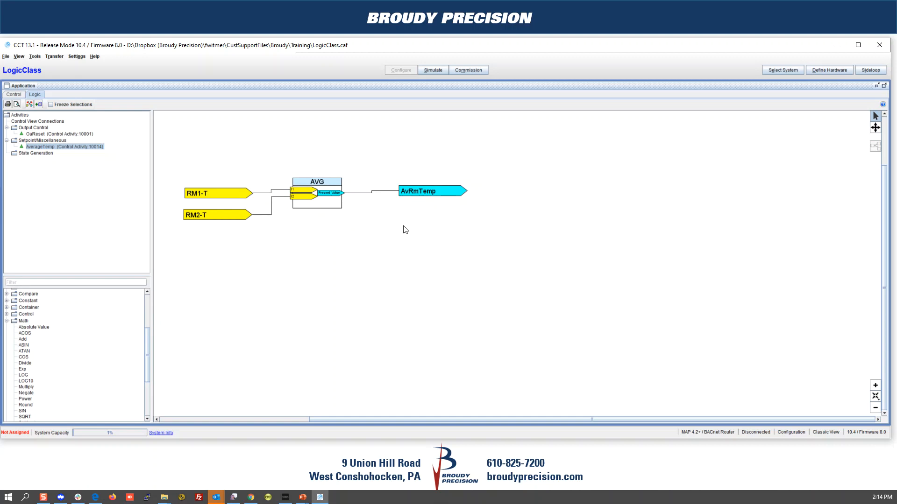
# Step: Save and start the simulation, entering startup values for ZN1-T and ZN2-T
pyautogui.click(440, 72)
pyautogui.click(452, 275)
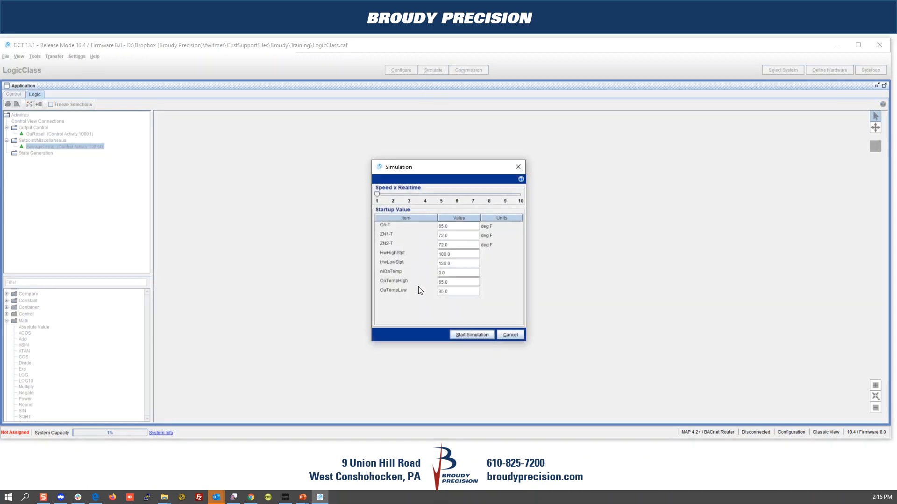
pyautogui.click(452, 236)
pyautogui.click(452, 244)
pyautogui.write('75')
pyautogui.click(463, 334)
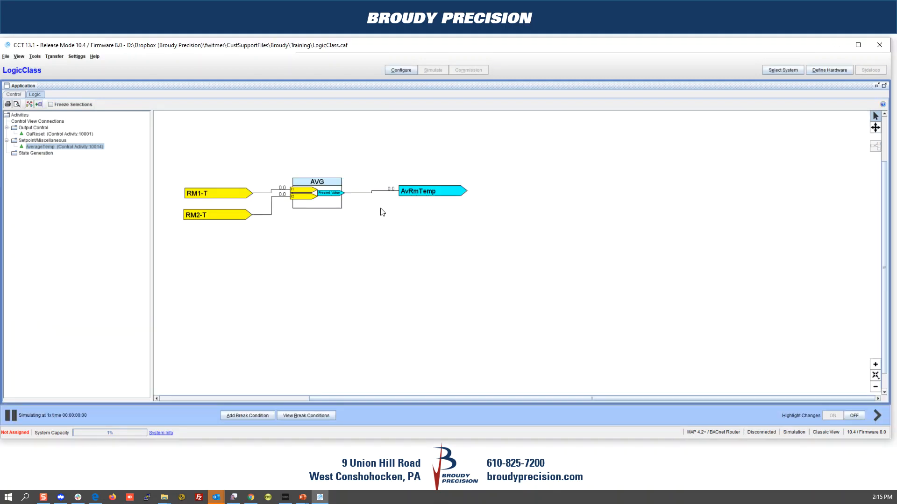
# Step: Send a test value of 72 to the RM1-T input
pyautogui.rightClick(215, 196)
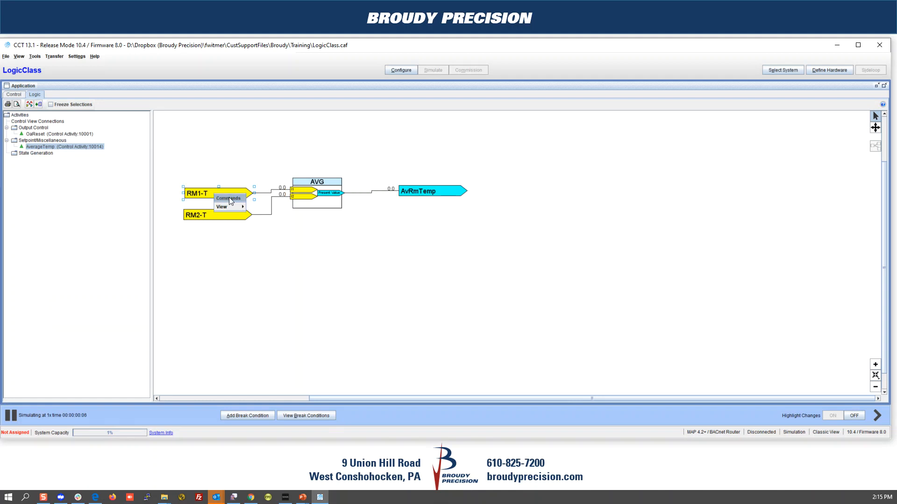
pyautogui.click(229, 199)
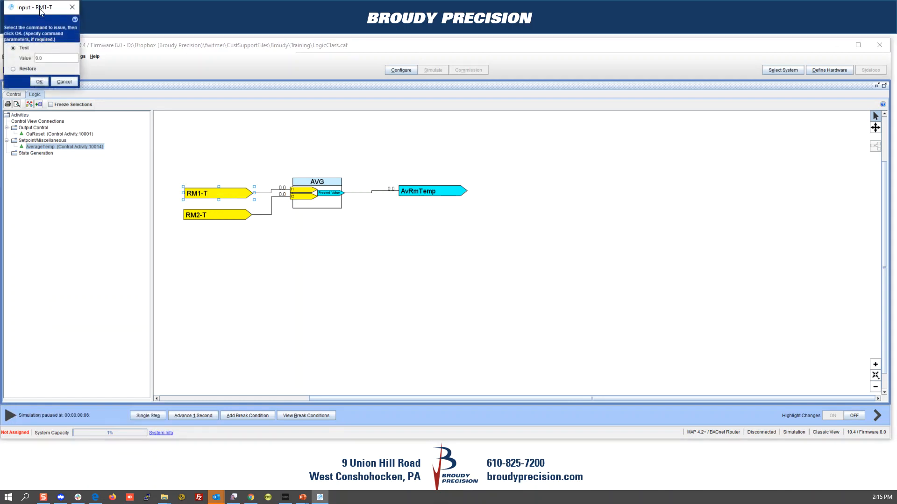
pyautogui.doubleClick(426, 274)
pyautogui.write('72')
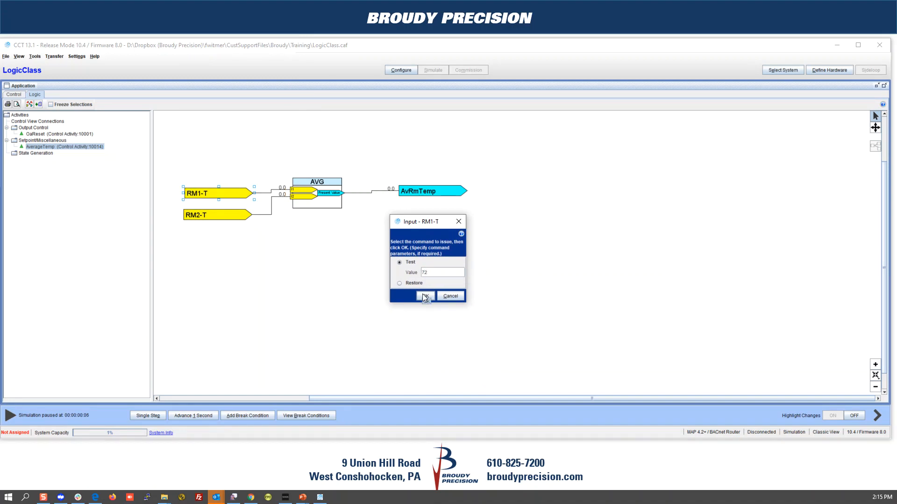
pyautogui.click(423, 295)
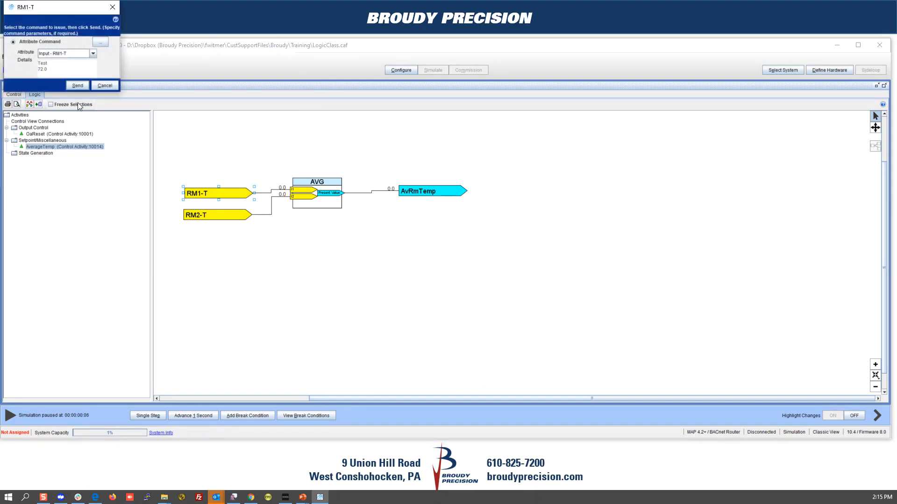
pyautogui.click(77, 86)
# Step: Send test value 75 to RM2-T, observe AvRmTemp at 73.5, then stop simulating
pyautogui.click(206, 212)
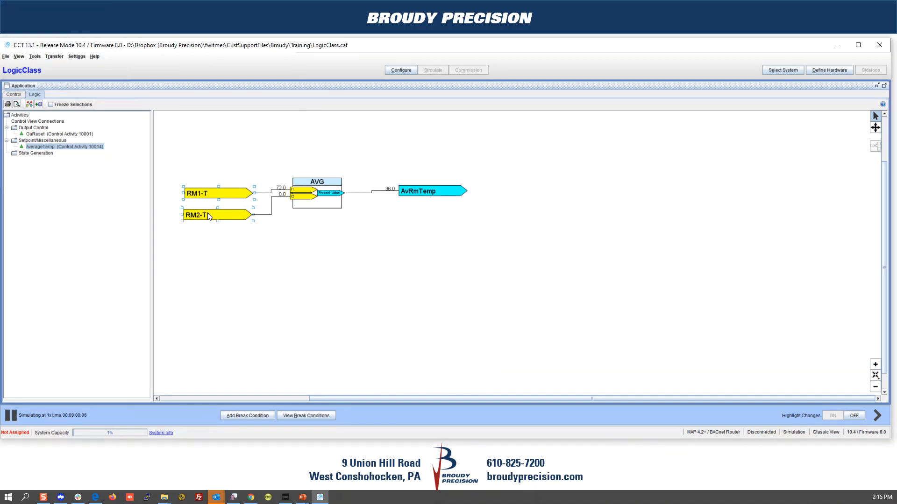
pyautogui.click(208, 214)
pyautogui.click(212, 221)
pyautogui.moveTo(48, 6); pyautogui.dragTo(120, 127)
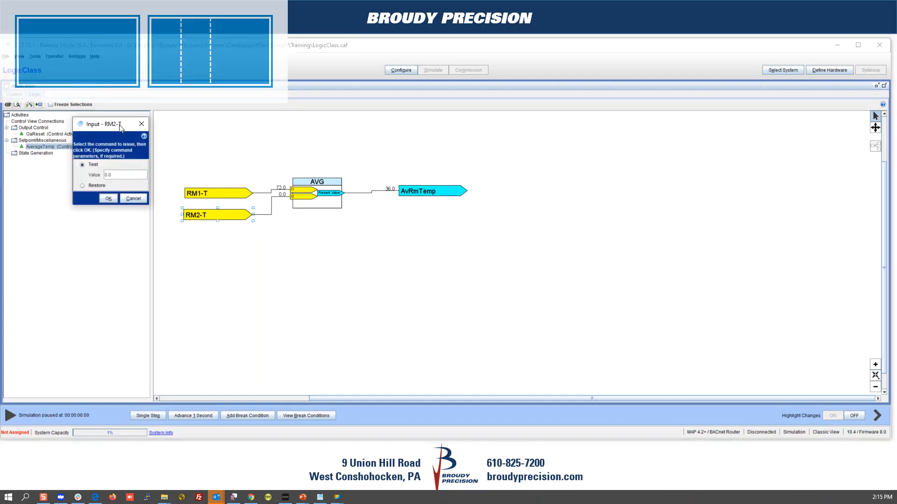
pyautogui.doubleClick(116, 175)
pyautogui.write('75')
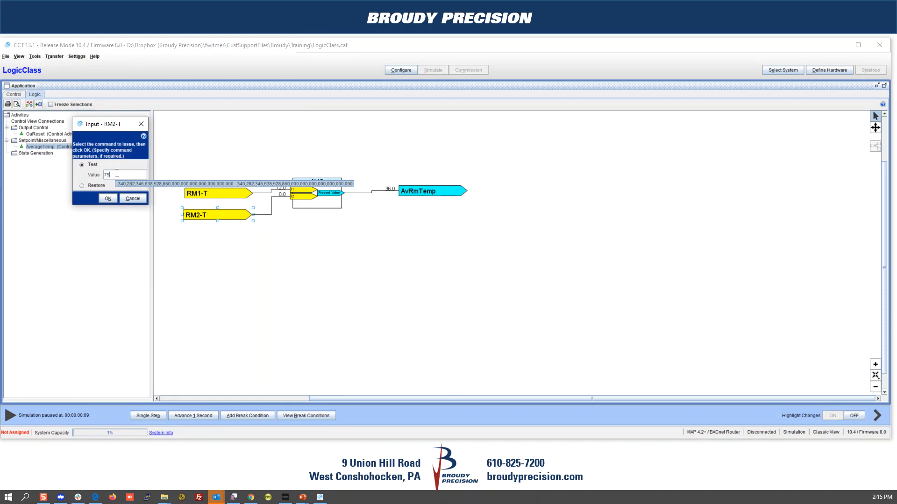
pyautogui.click(107, 196)
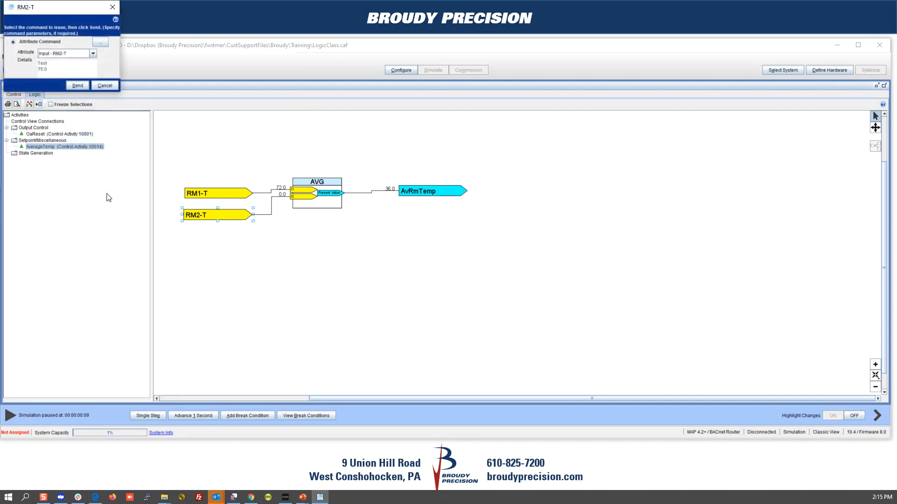
pyautogui.click(76, 85)
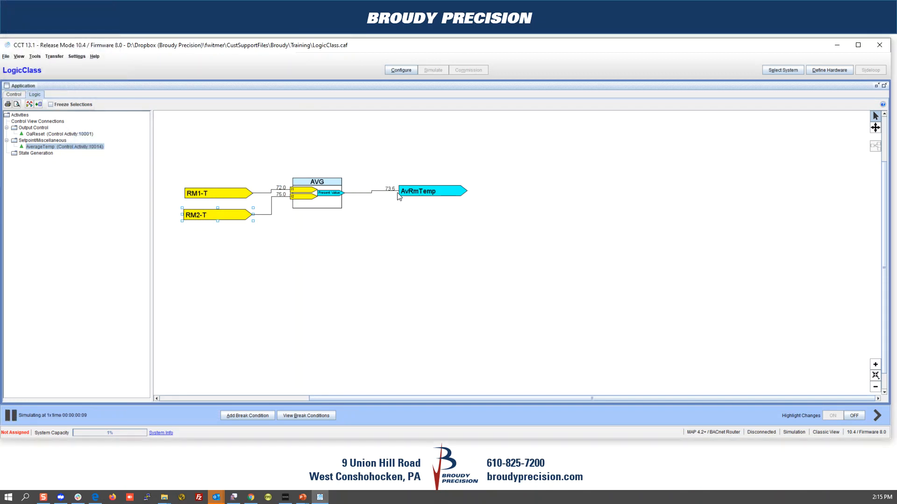
pyautogui.click(404, 70)
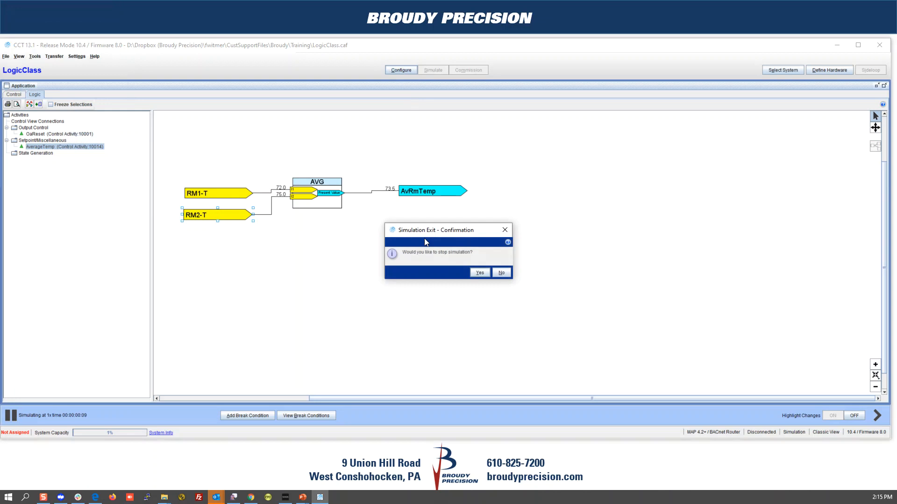
pyautogui.press('Return')
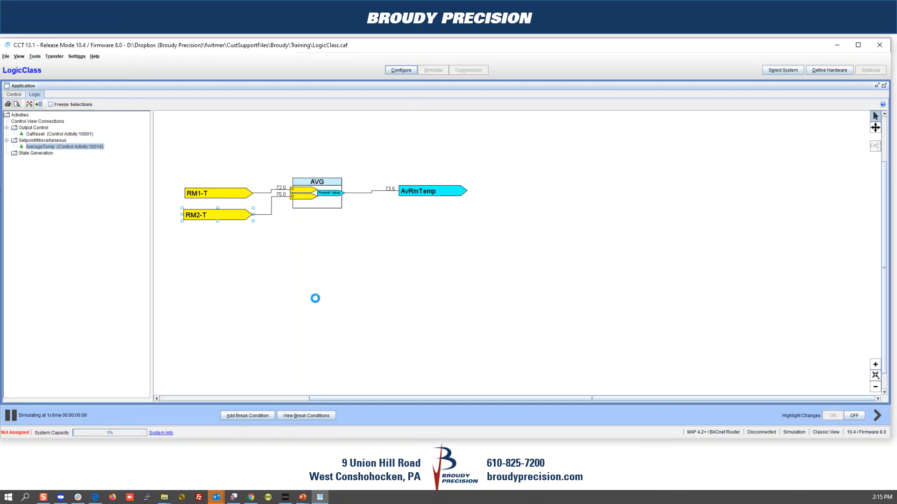
# Step: Connect ZN1-T to AverageTemp's RM1-T input and ZN2-T to RM2-T
pyautogui.click(884, 86)
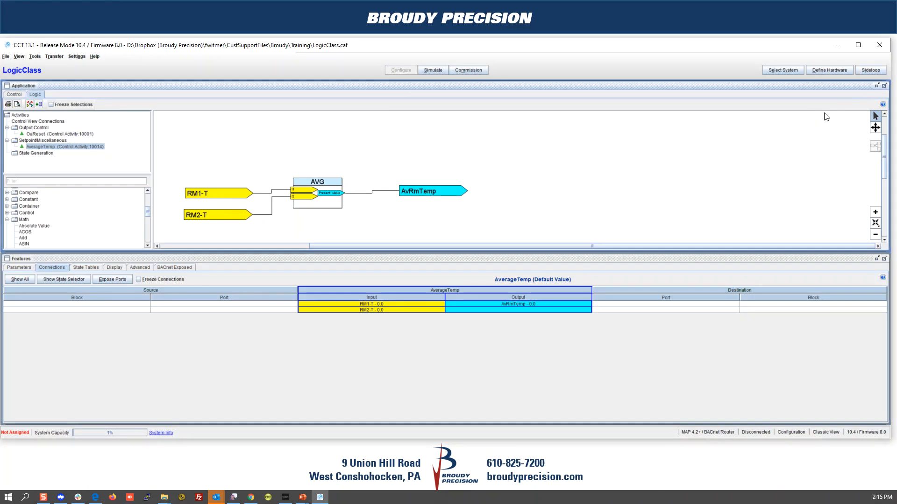
pyautogui.click(14, 95)
pyautogui.click(46, 269)
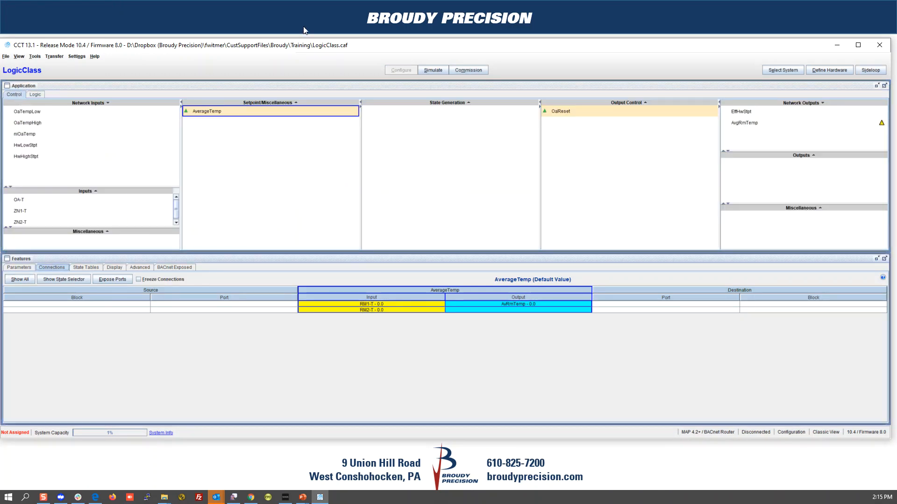
pyautogui.click(274, 112)
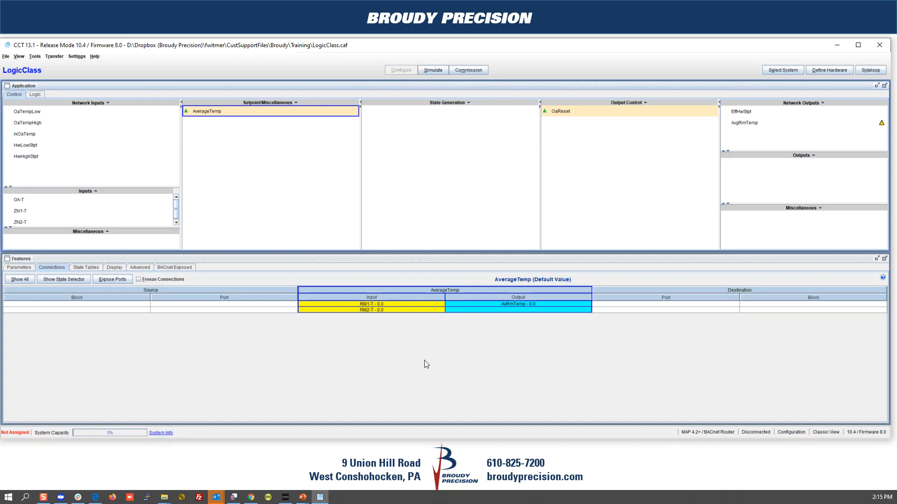
pyautogui.click(366, 305)
pyautogui.doubleClick(367, 306)
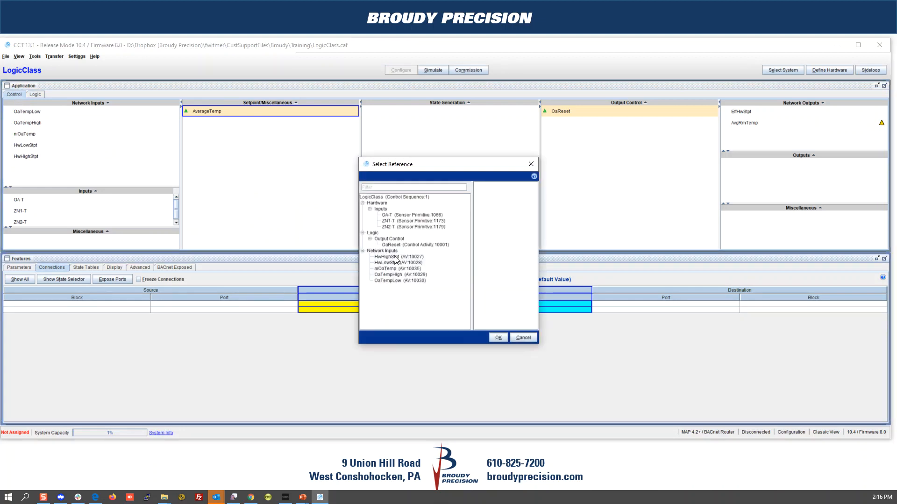
pyautogui.click(393, 221)
pyautogui.click(498, 337)
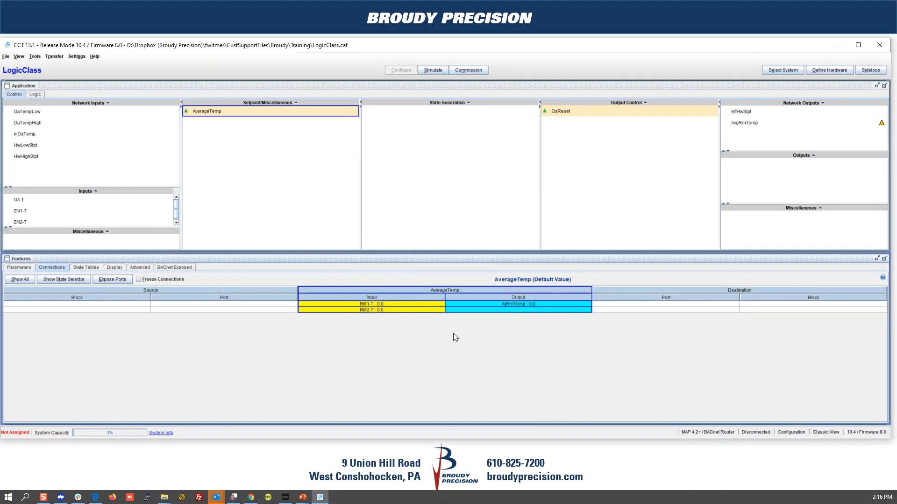
pyautogui.doubleClick(373, 311)
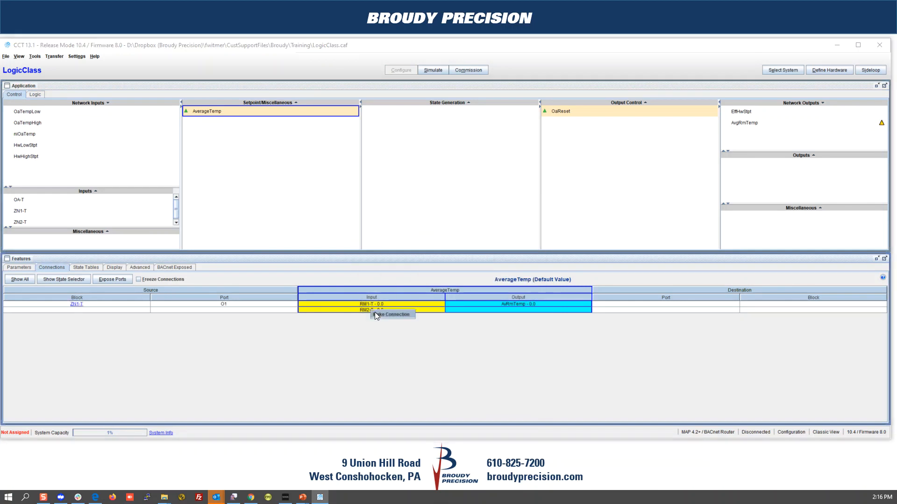
pyautogui.click(387, 227)
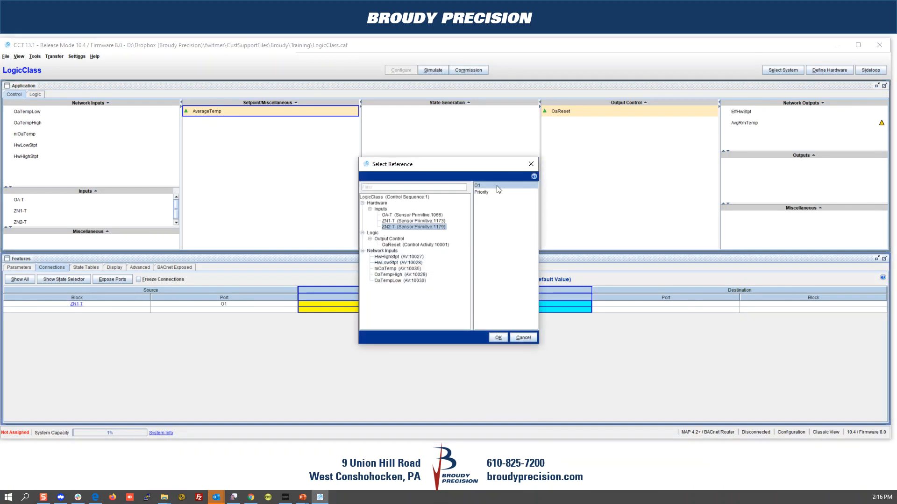
pyautogui.click(495, 337)
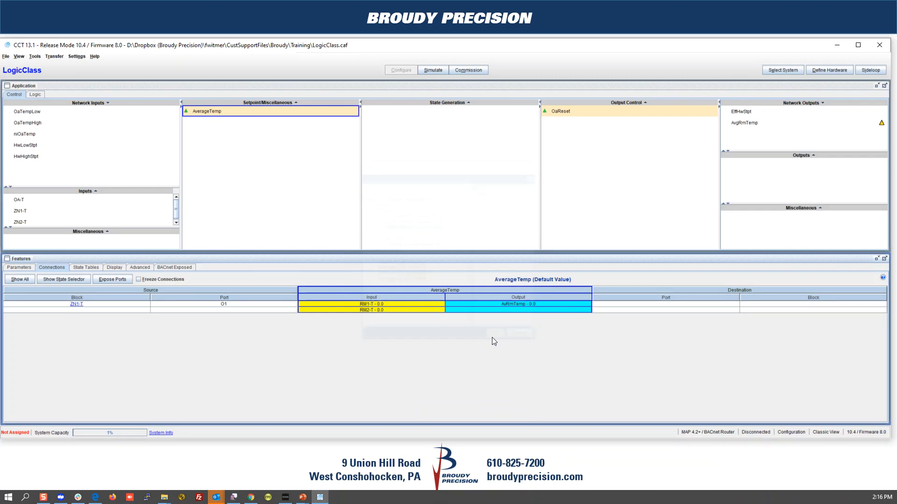
# Step: Send the AvRmTemp output to the AvgRmTemp network output
pyautogui.rightClick(525, 303)
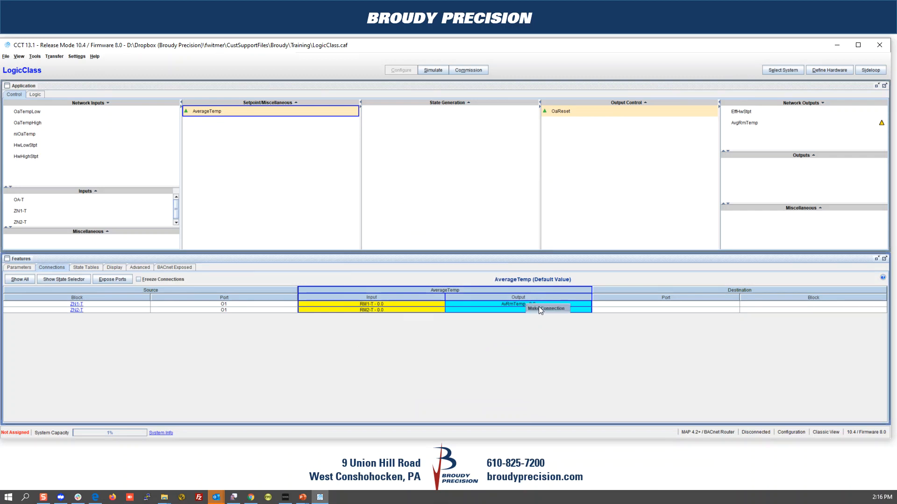
pyautogui.click(540, 308)
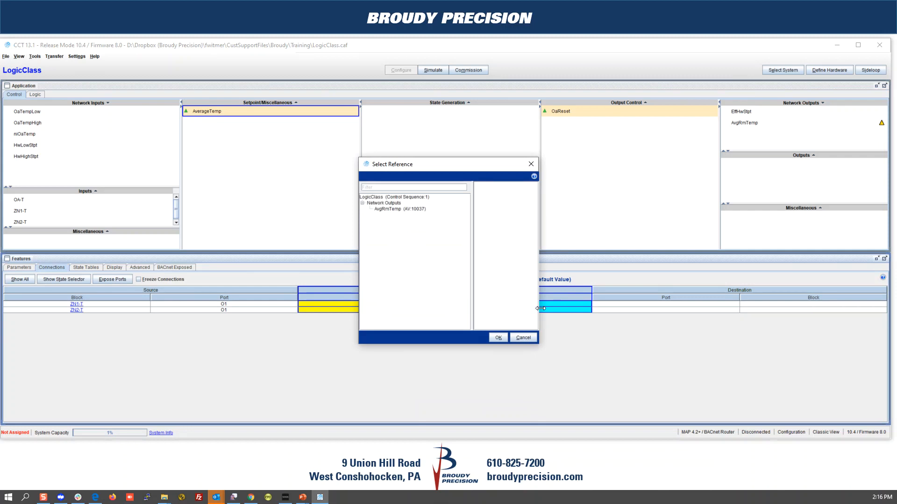
pyautogui.click(396, 209)
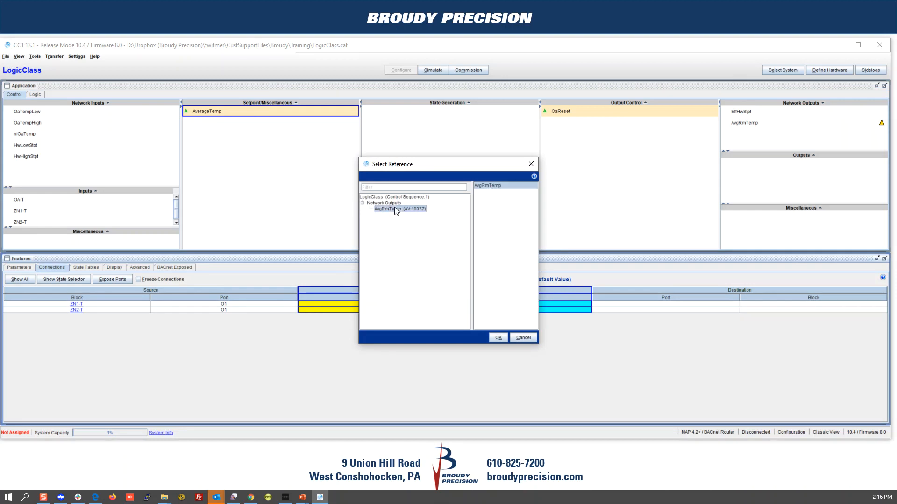
pyautogui.click(495, 336)
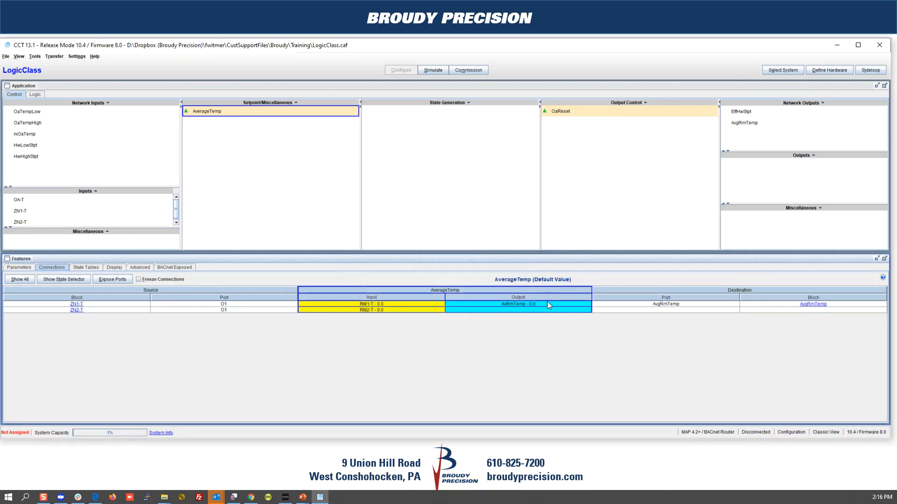